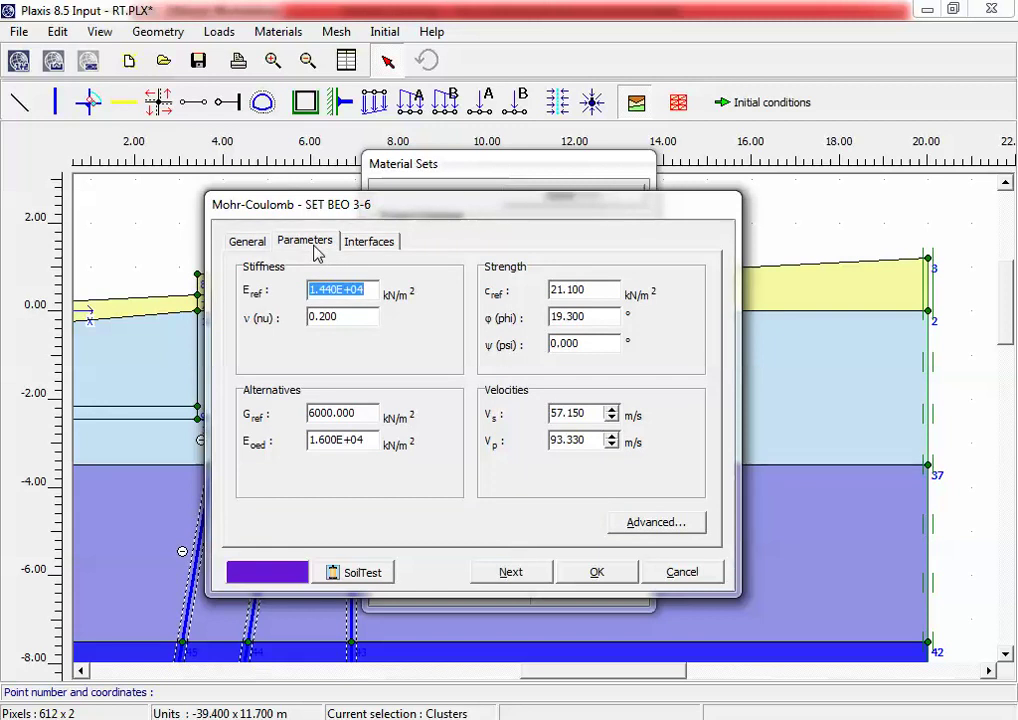
# Step: Switch to Plaxis 3D Tunnel and set the LOP2 stiffness to E_ref 1.44E4 kN/m² with Poisson's ratio 0.3
pyautogui.click(353, 321)
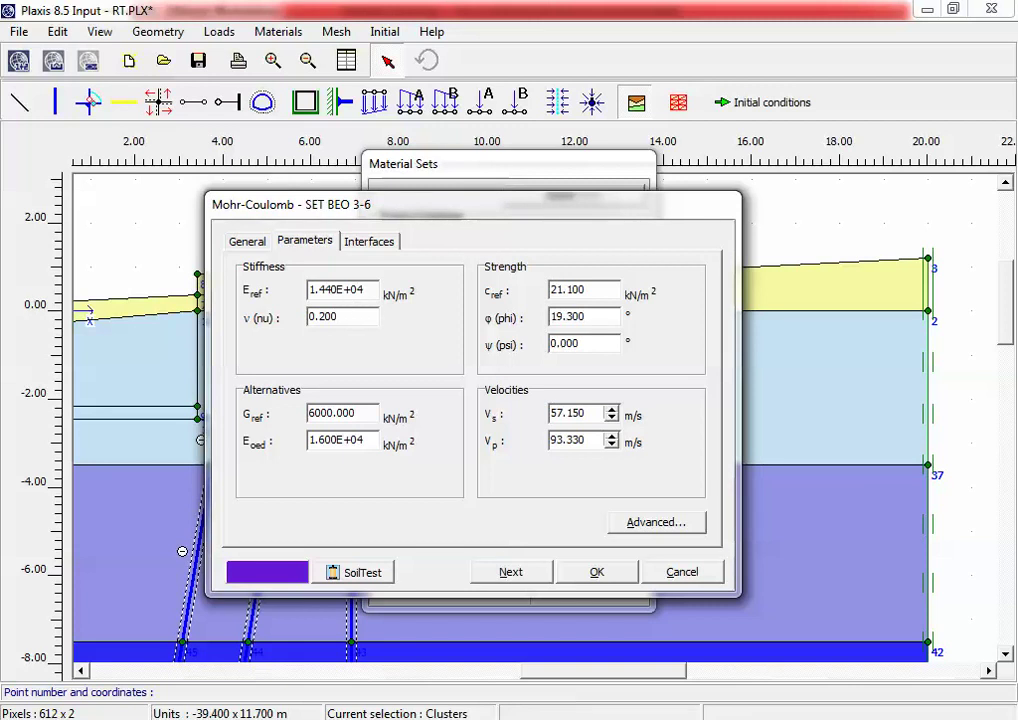
pyautogui.hotkey('ctrl', 'Tab')
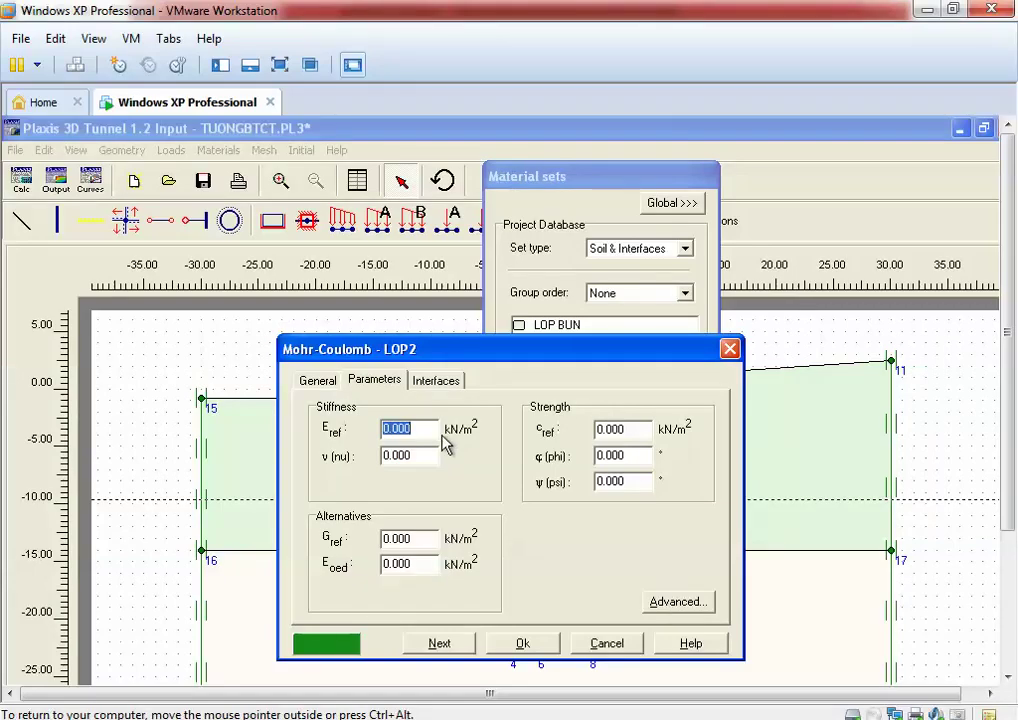
pyautogui.write('1.44E4')
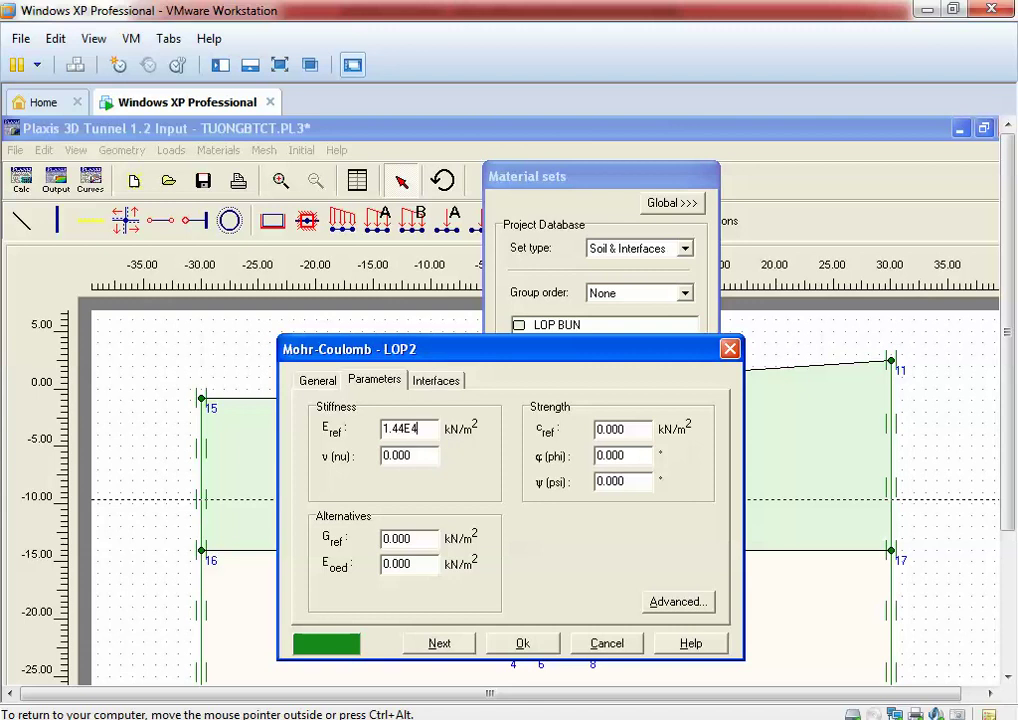
pyautogui.press('Tab')
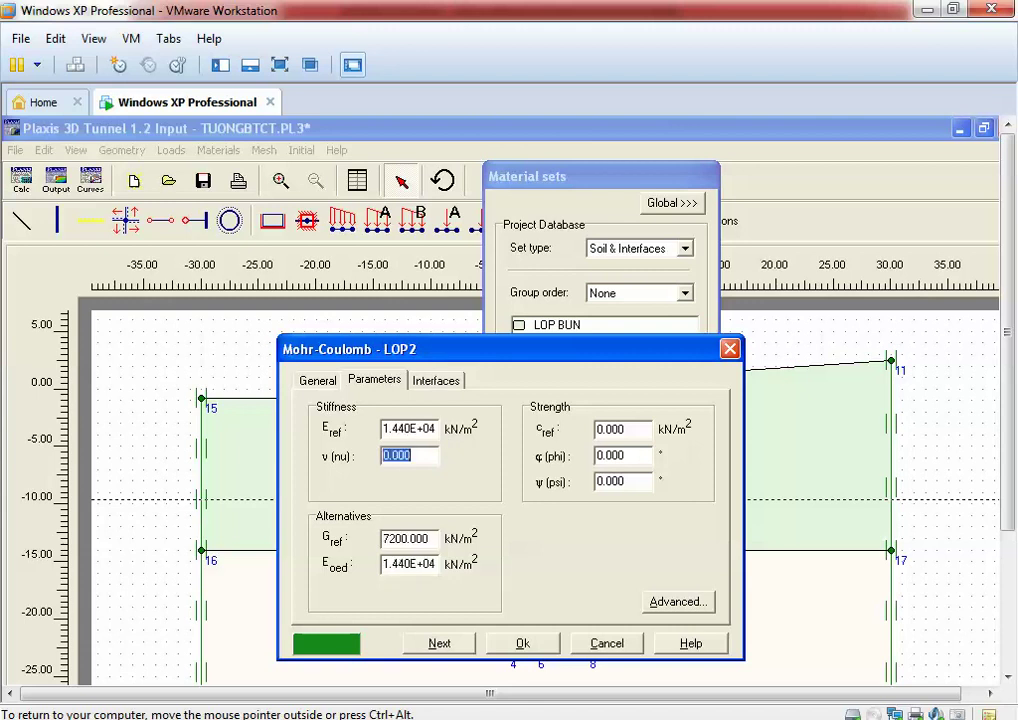
pyautogui.write('0.3')
# Step: Set LOP2's cohesion to 21.1 kN/m² and friction angle to 19.3°, and accept the material set
pyautogui.click(631, 430)
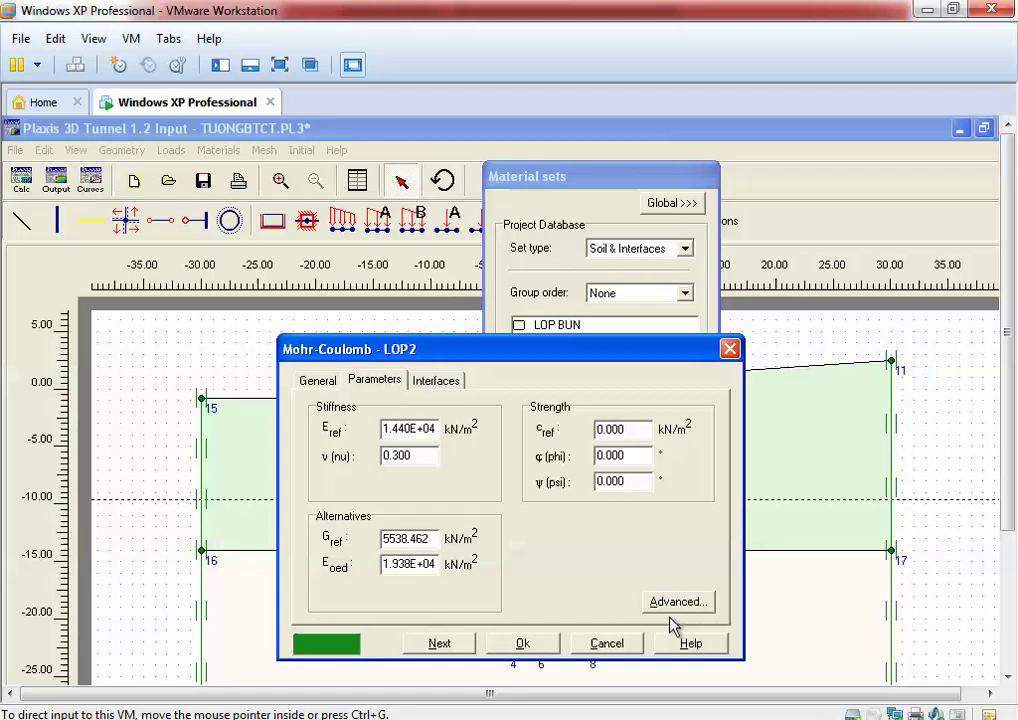
pyautogui.doubleClick(610, 429)
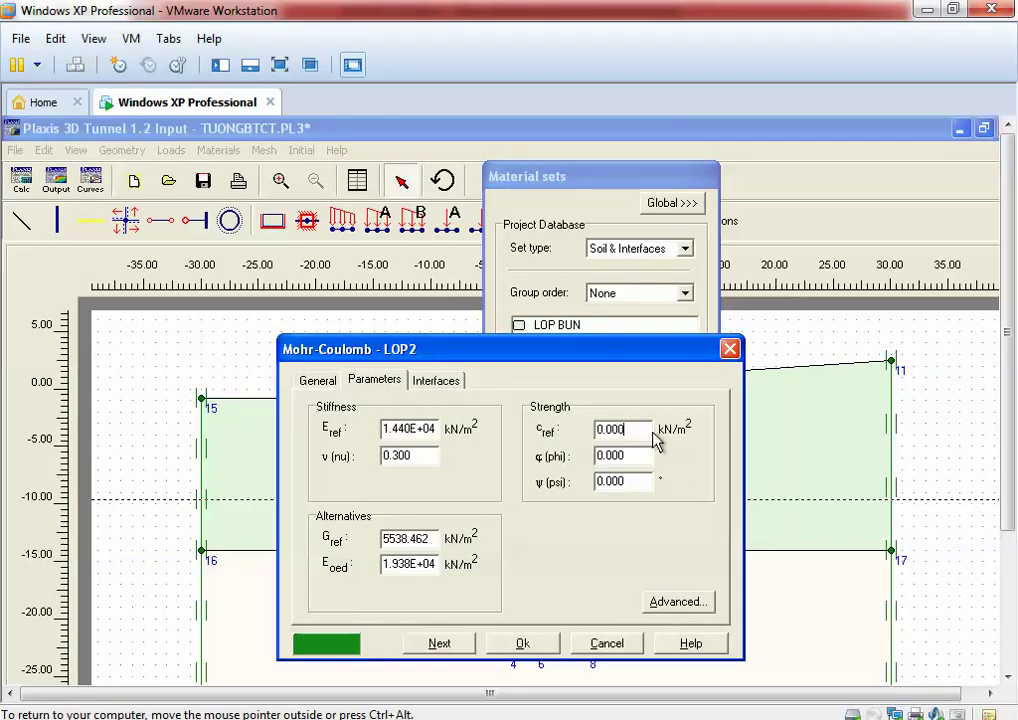
pyautogui.write('21.1')
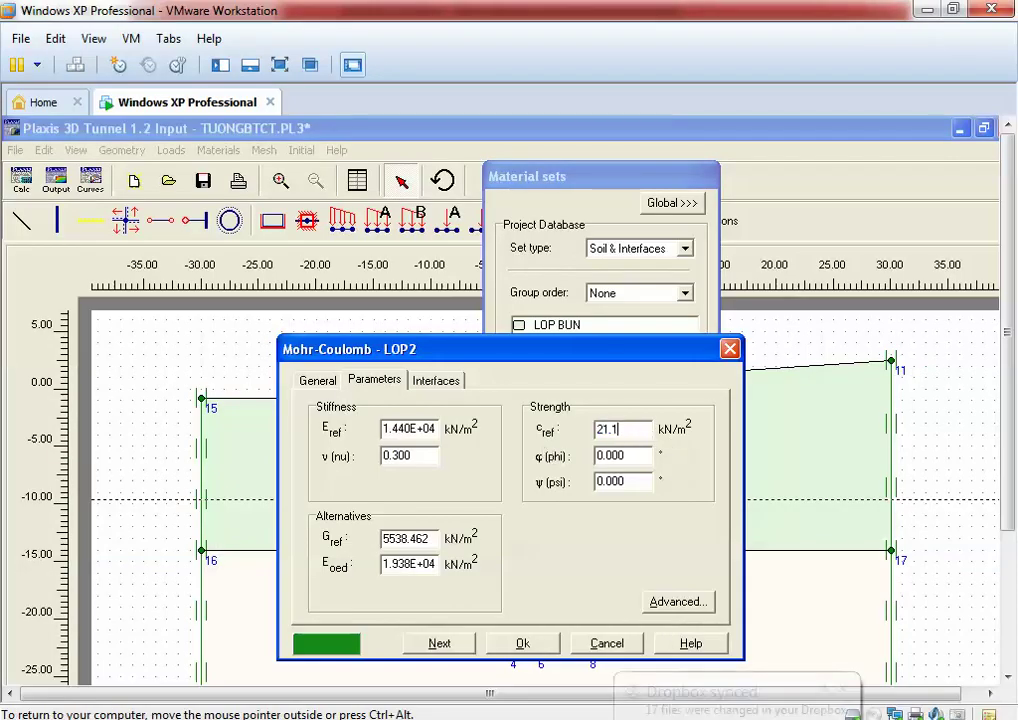
pyautogui.press('Tab')
pyautogui.write('19')
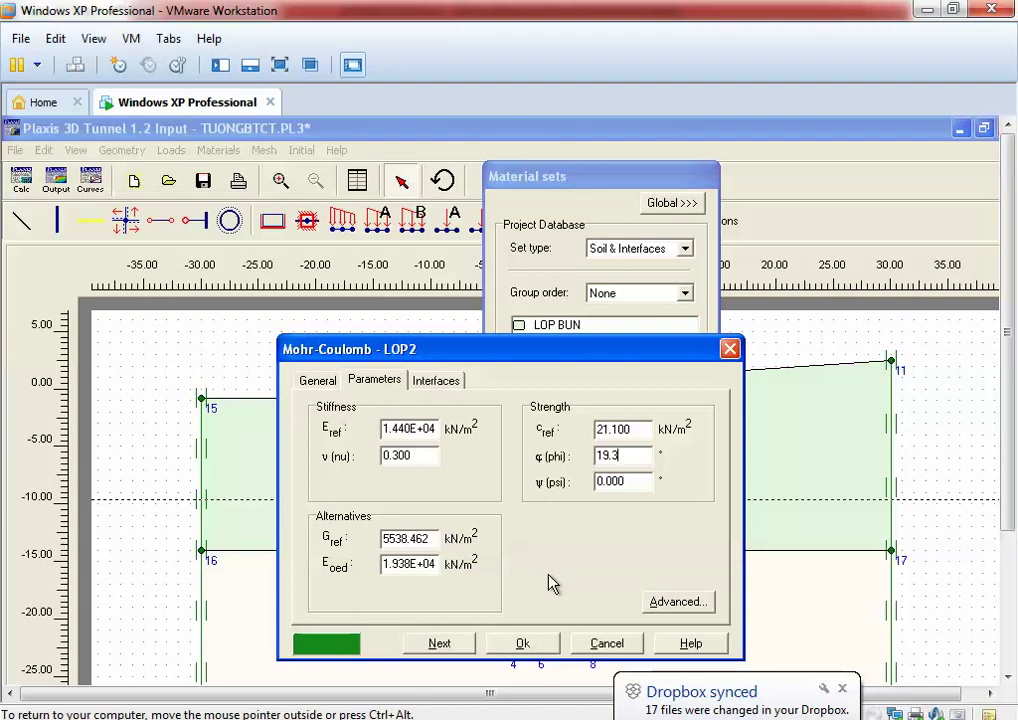
pyautogui.click(532, 642)
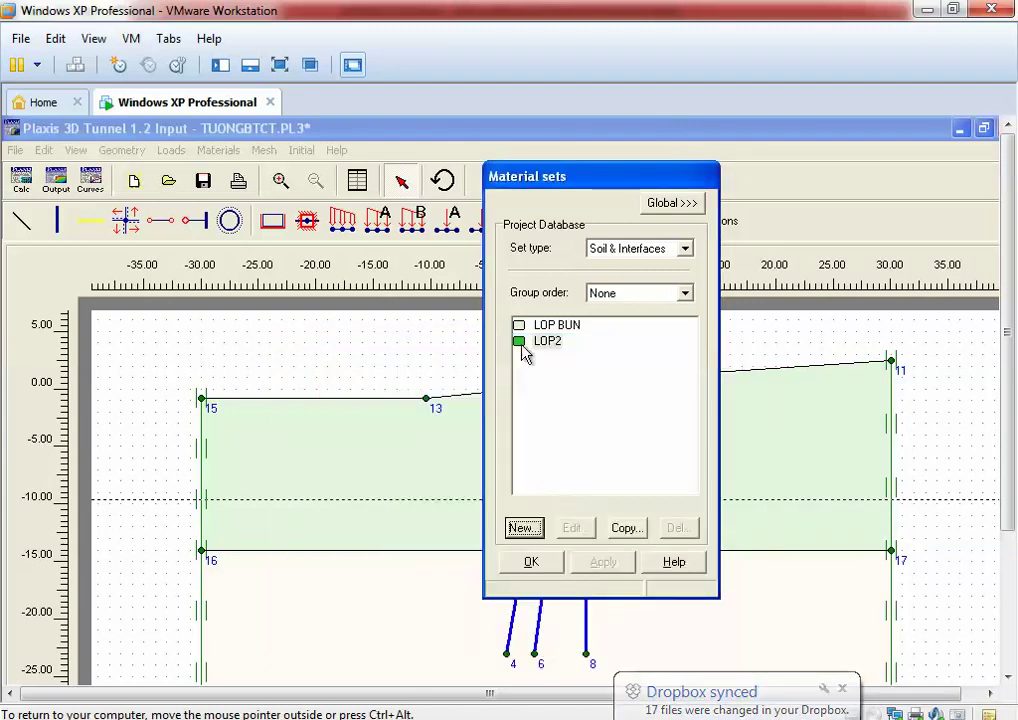
# Step: Assign LOP2 to the lower soil layer and move the Material sets window clear of the wall geometry
pyautogui.moveTo(482, 484); pyautogui.dragTo(418, 602)
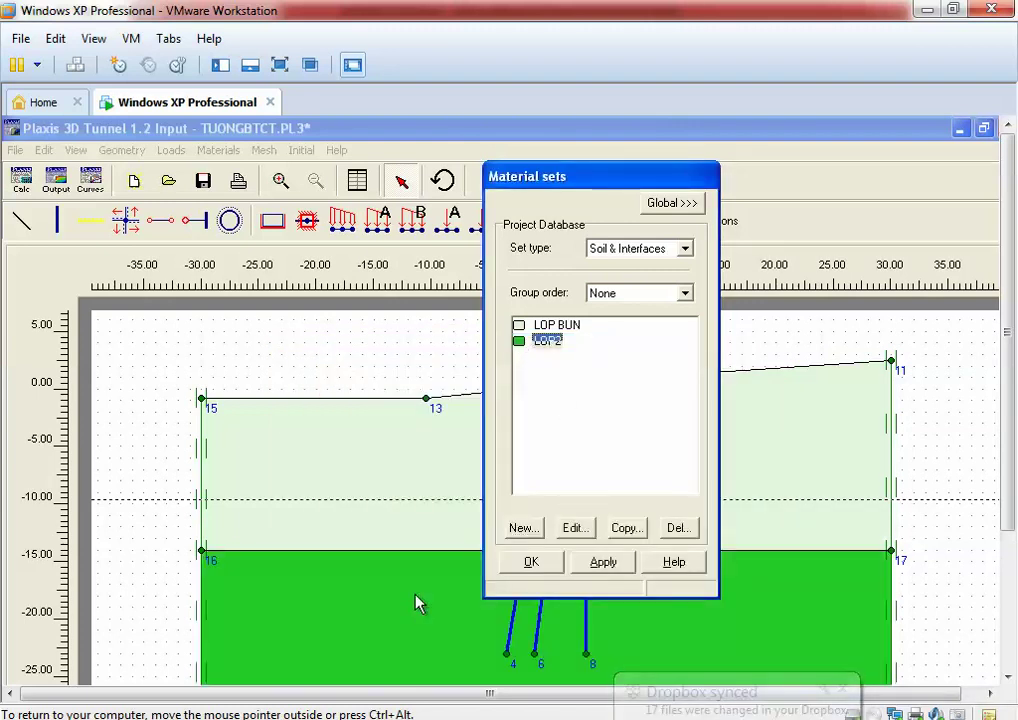
pyautogui.moveTo(586, 182); pyautogui.dragTo(826, 150)
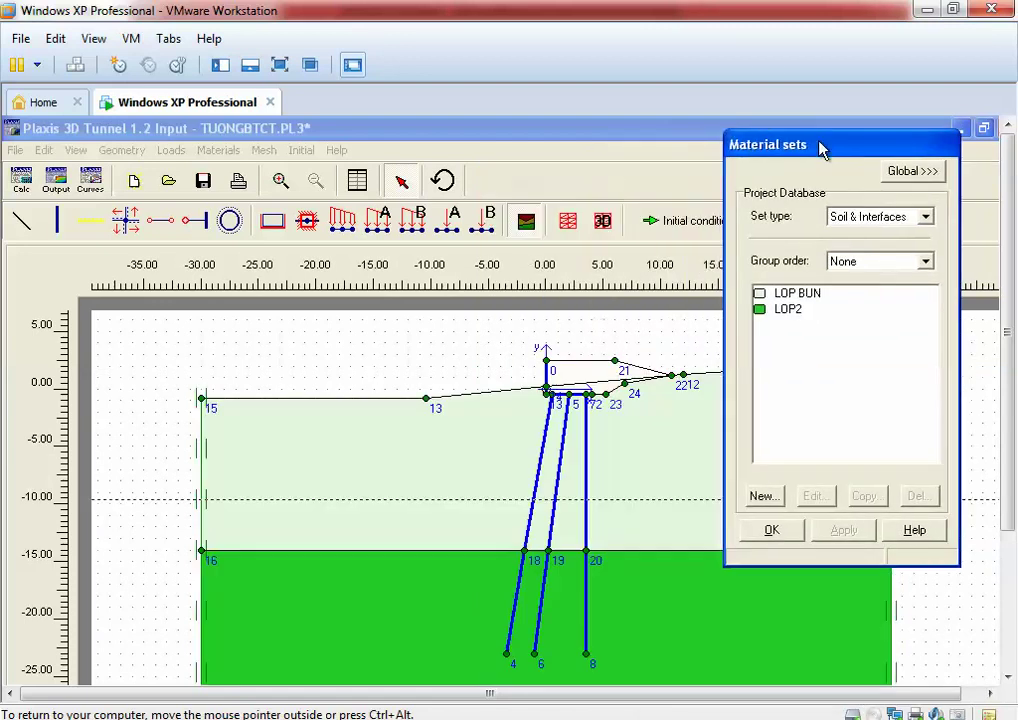
# Step: Create a new Mohr-Coulomb soil material set identified as CATDAP
pyautogui.click(790, 310)
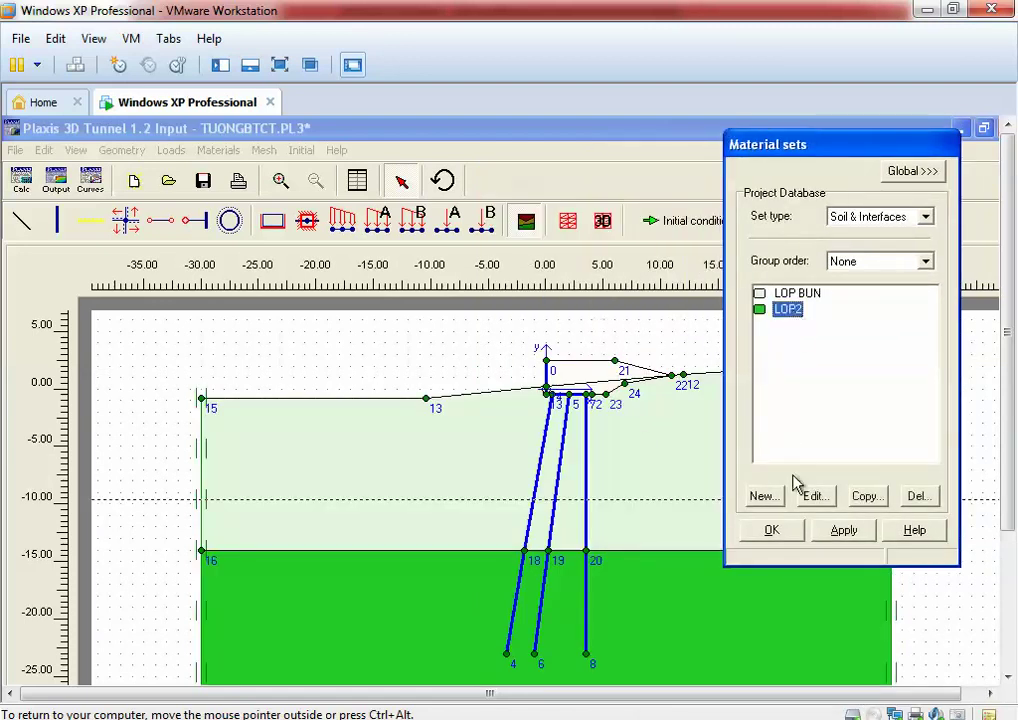
pyautogui.click(768, 500)
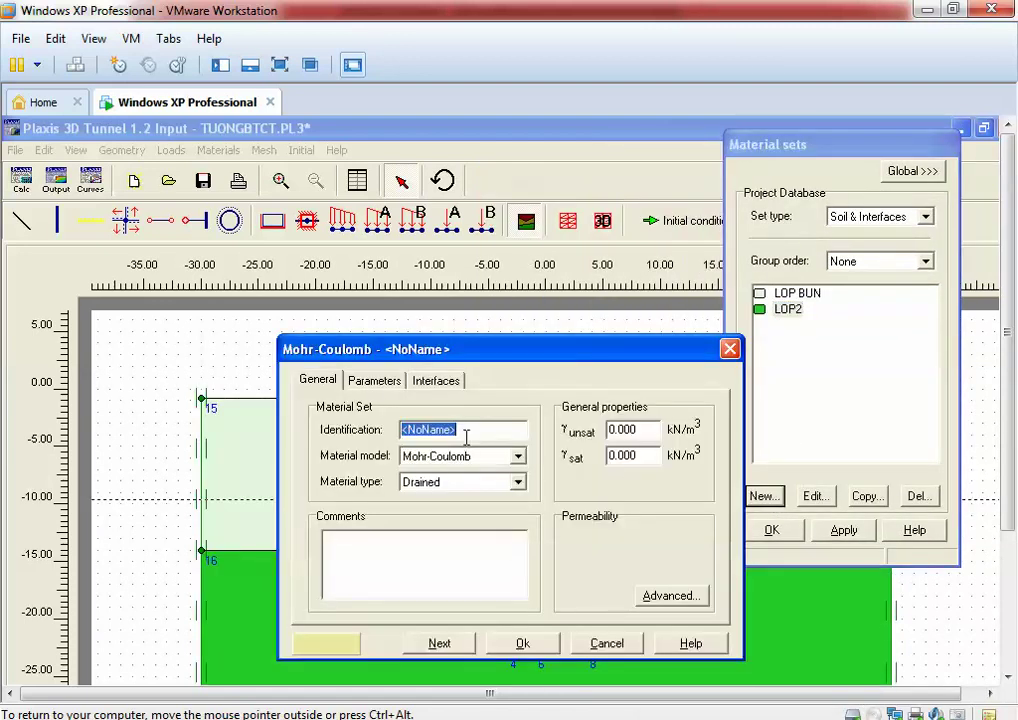
pyautogui.write('CATDAP')
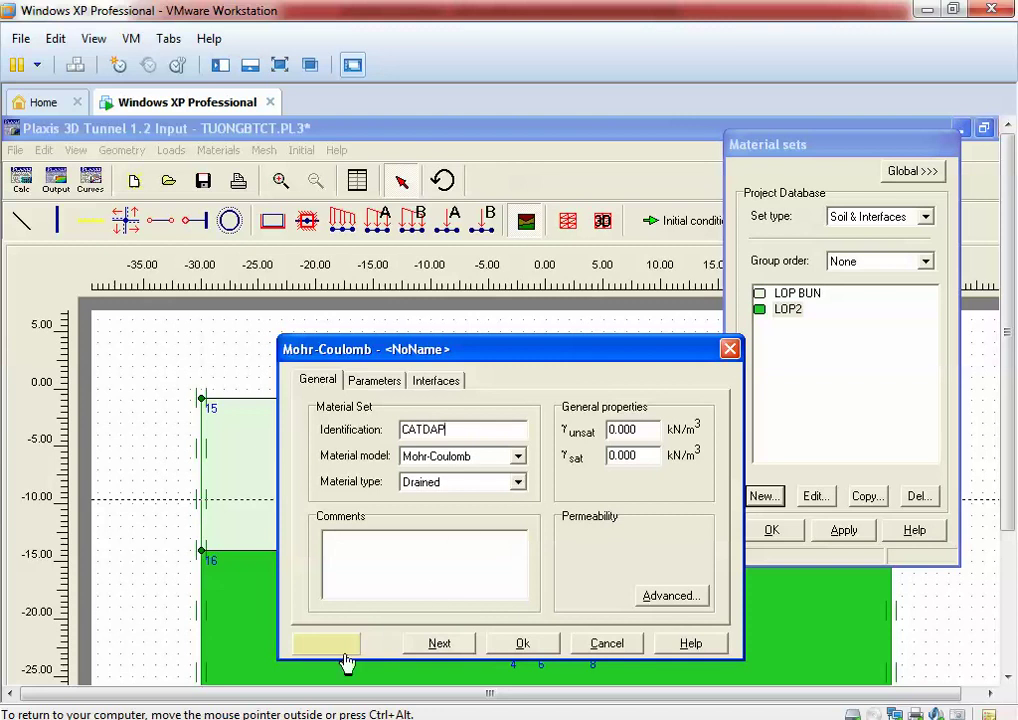
# Step: Give the CATDAP material set a blue display colour with RGB 47, 34, 221
pyautogui.click(334, 643)
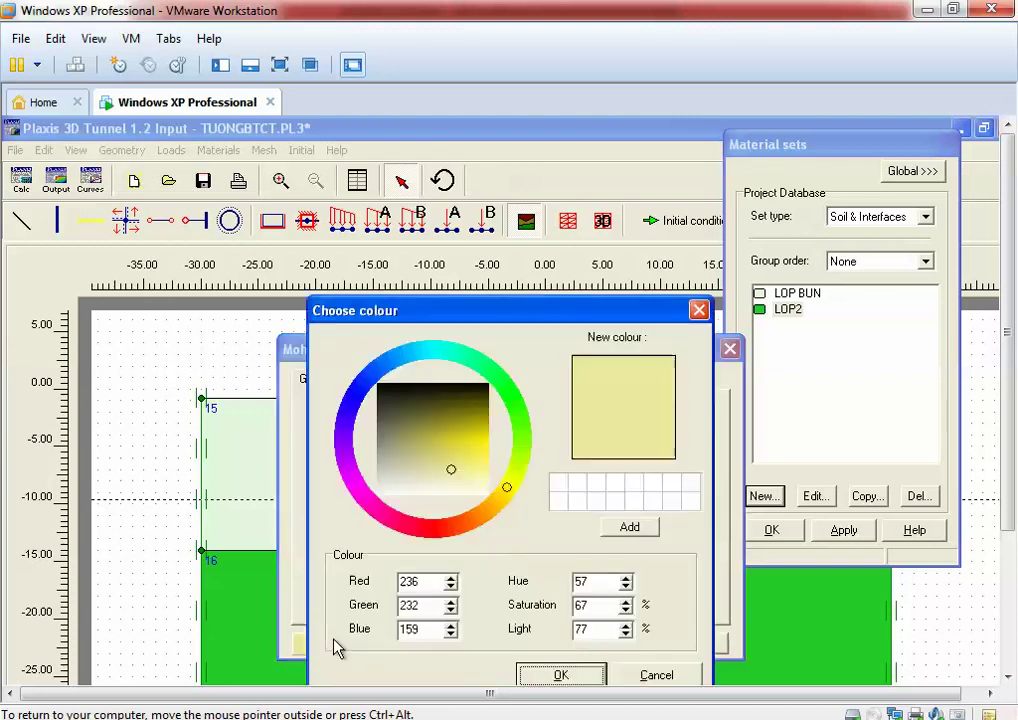
pyautogui.click(357, 409)
pyautogui.click(474, 430)
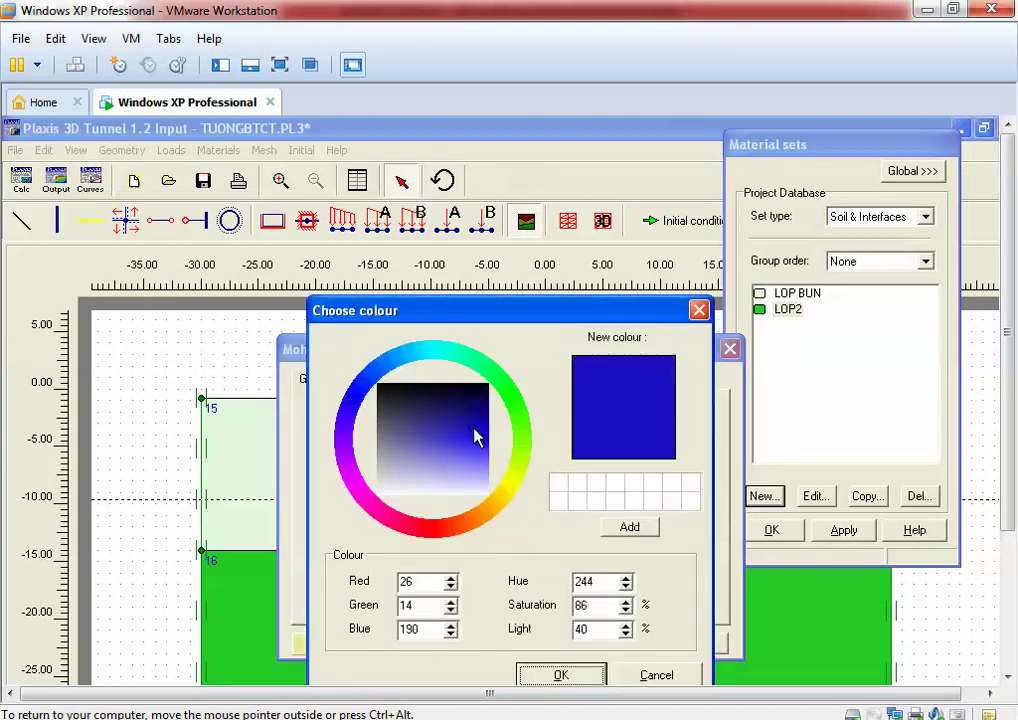
pyautogui.click(472, 470)
pyautogui.click(458, 439)
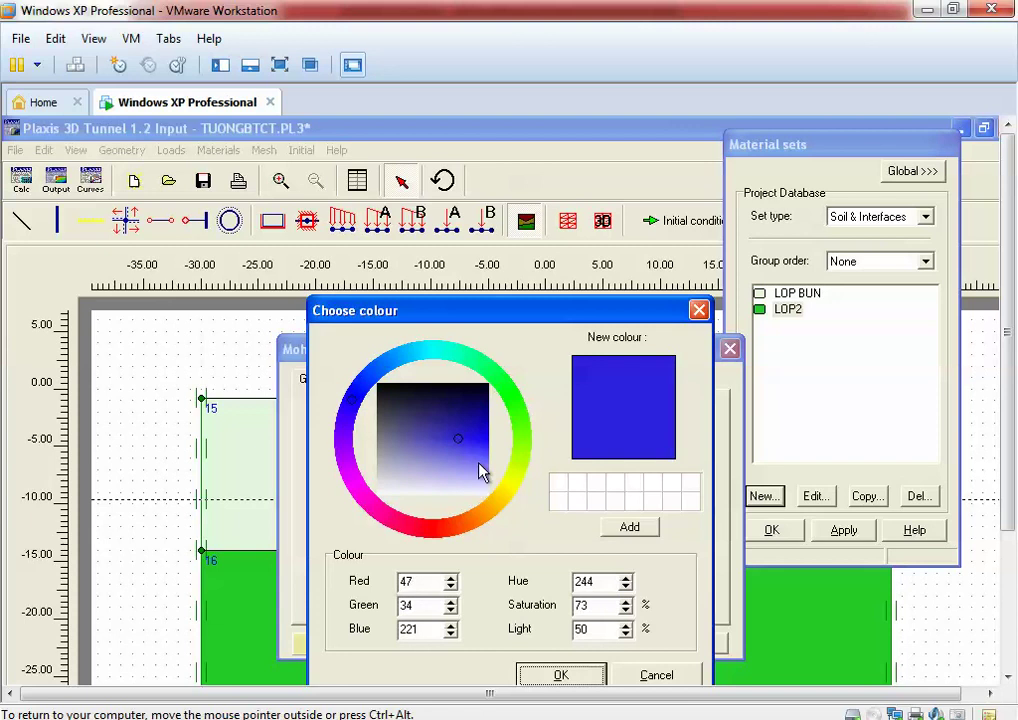
pyautogui.click(560, 675)
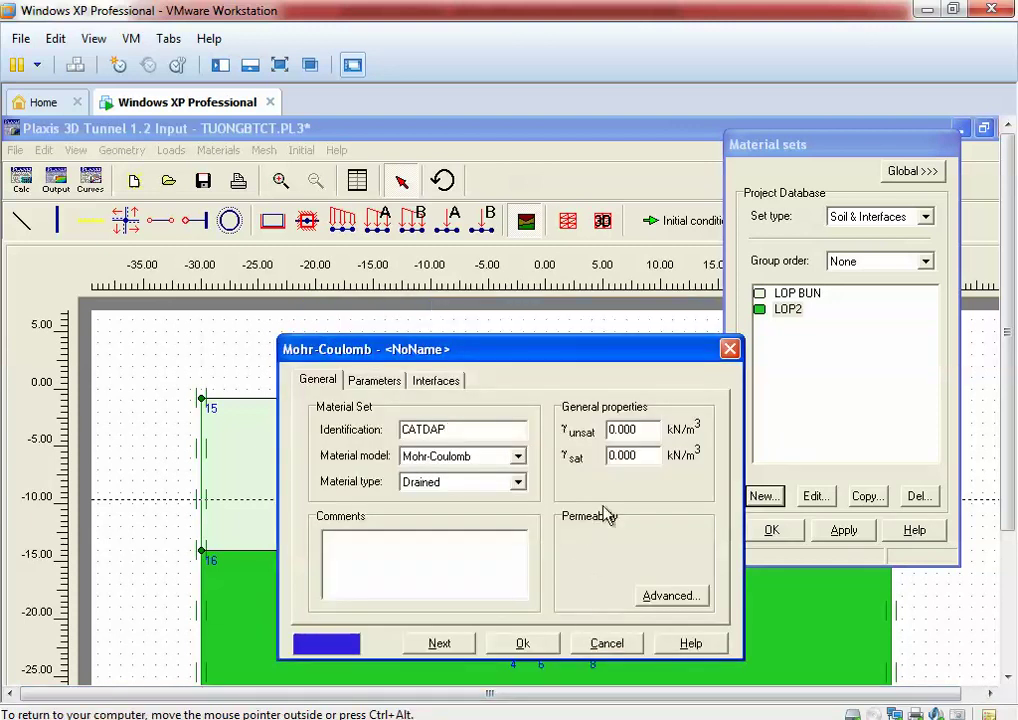
# Step: Switch to the Plaxis 8.5 project and examine the general, stiffness and strength values of its CAT DAP material set
pyautogui.click(644, 431)
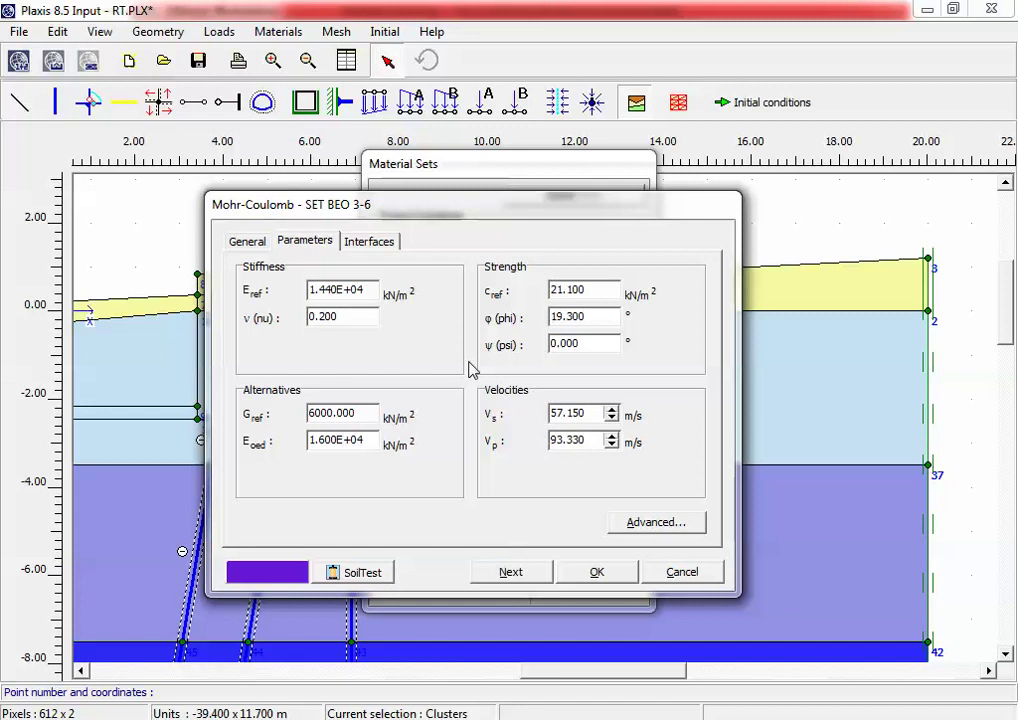
pyautogui.click(596, 572)
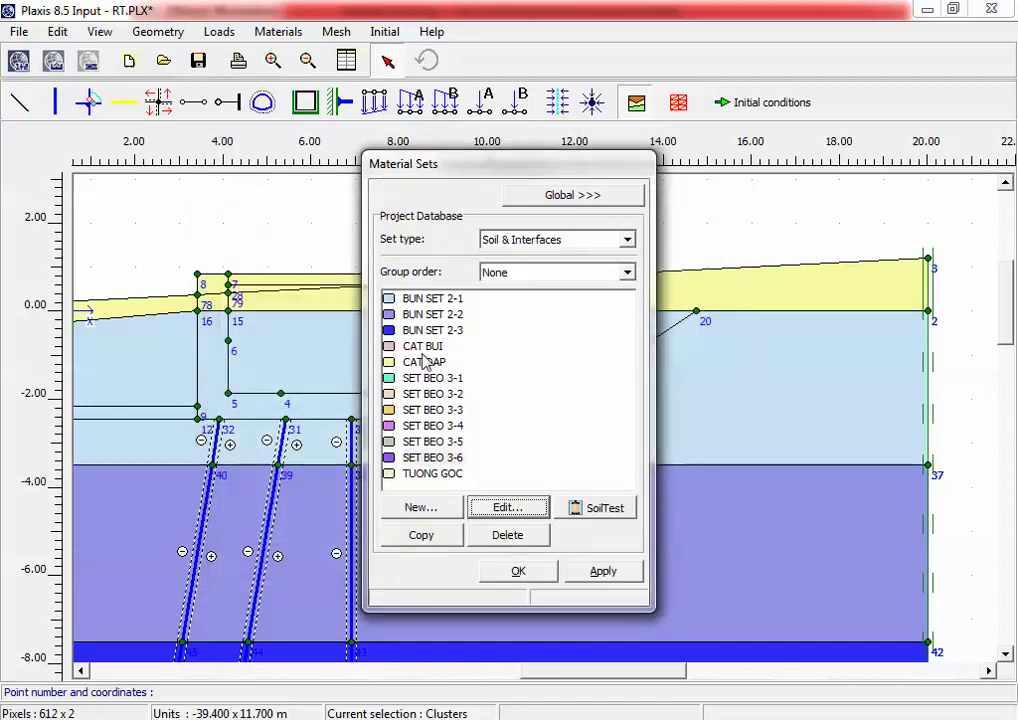
pyautogui.click(505, 510)
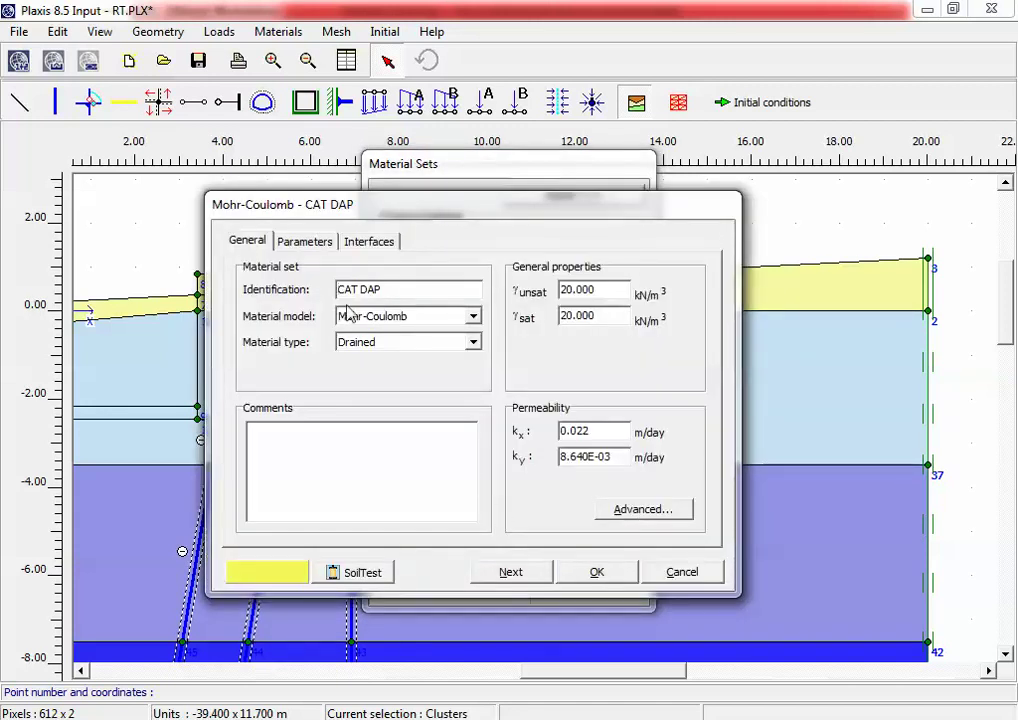
pyautogui.click(308, 241)
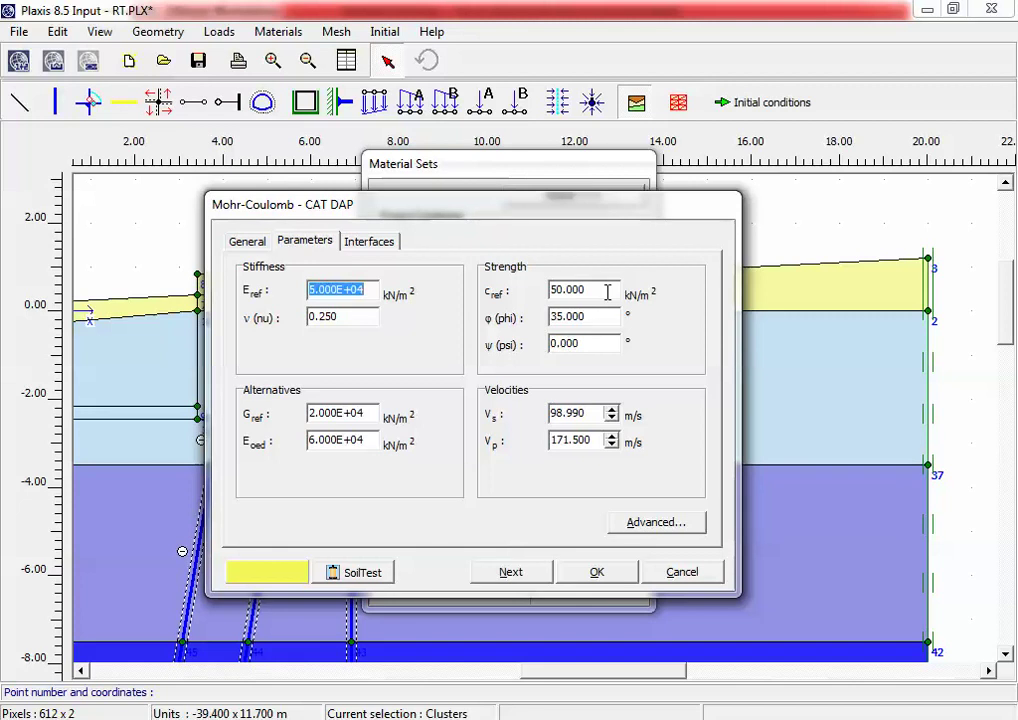
pyautogui.moveTo(604, 290); pyautogui.dragTo(500, 305)
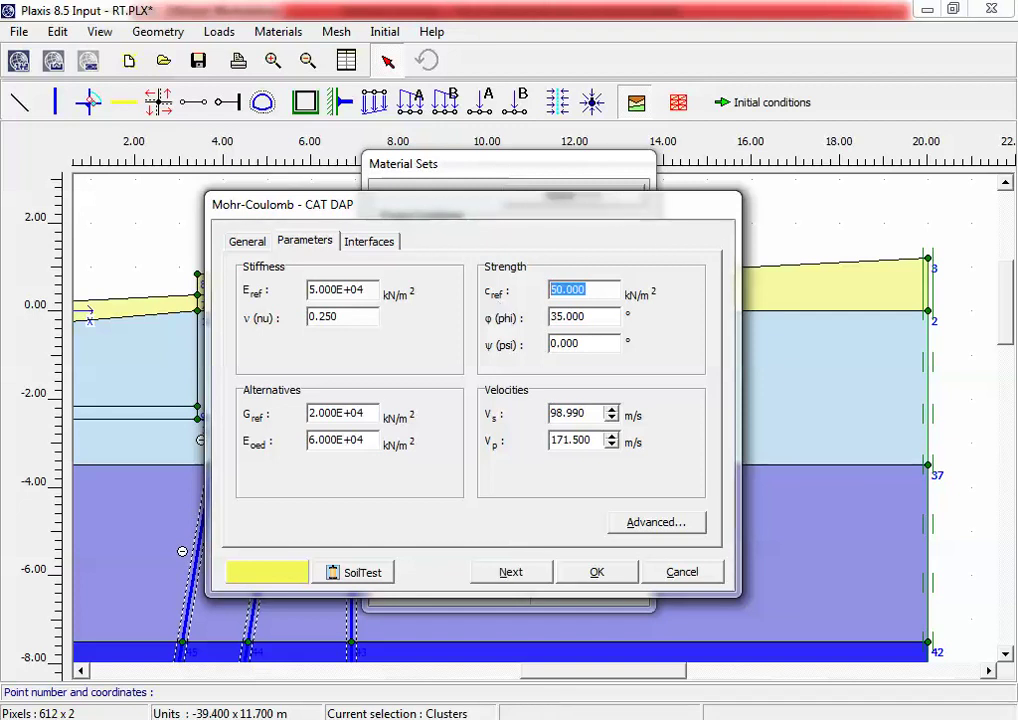
# Step: Switch back to Plaxis 3D Tunnel and set CATDAP's unsaturated and saturated unit weights to 20 kN/m³
pyautogui.hotkey('alt', 'Tab')
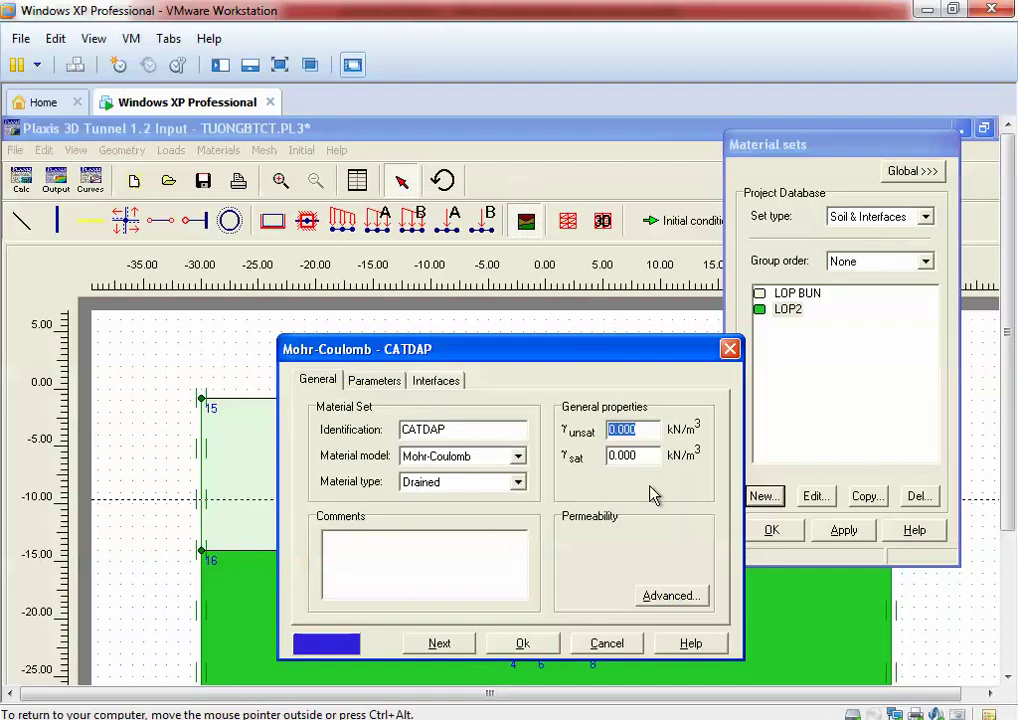
pyautogui.write('20')
pyautogui.press('Tab')
pyautogui.write('2')
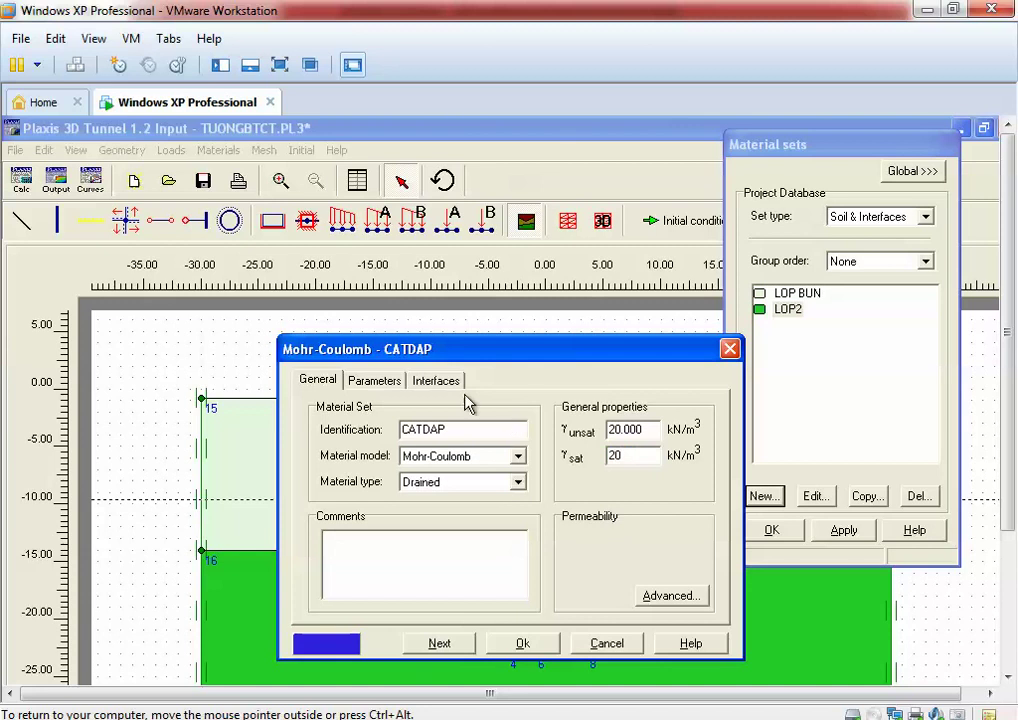
# Step: Set CATDAP's stiffness to E_ref 5E4 kN/m² and its Poisson's ratio to 0.3
pyautogui.click(374, 380)
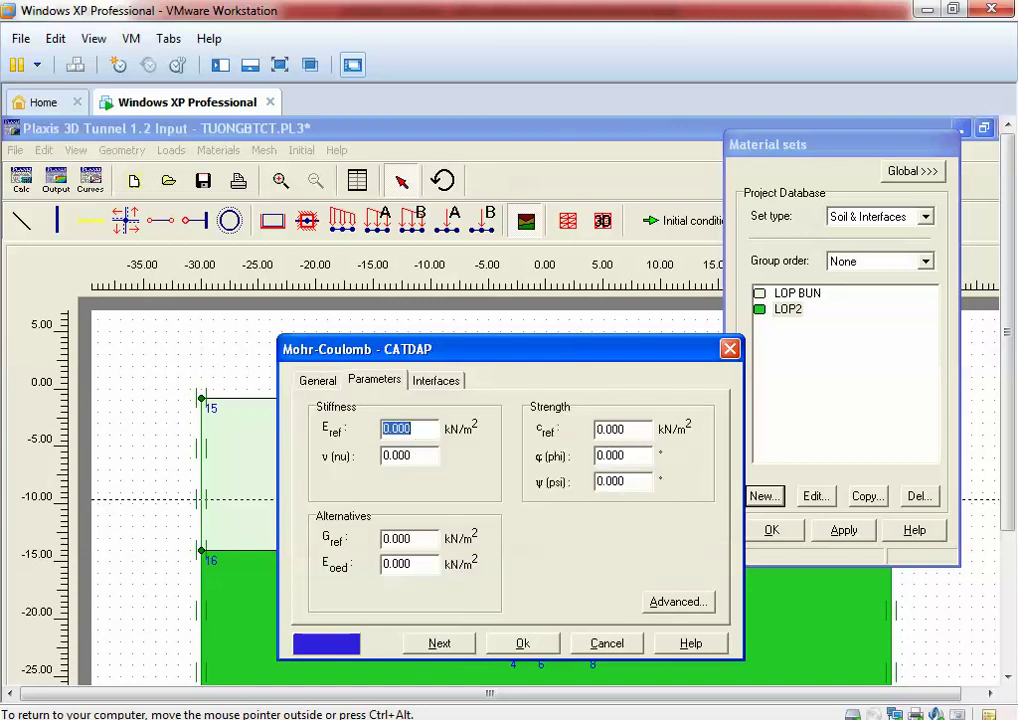
pyautogui.write('5E4')
pyautogui.press('Tab')
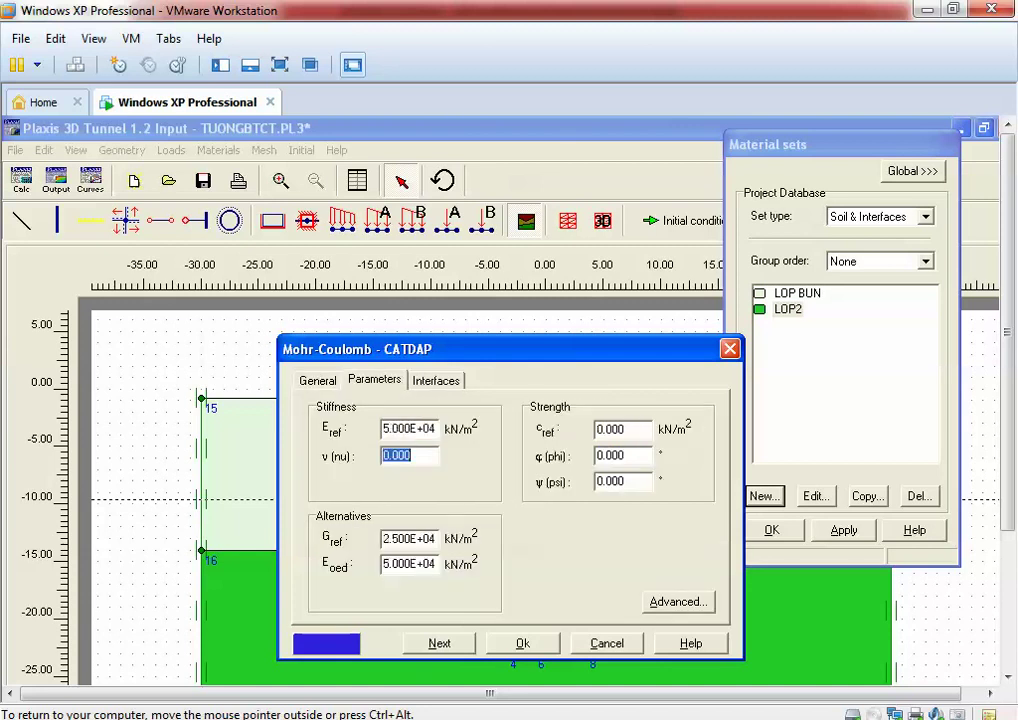
pyautogui.write('0.3')
pyautogui.press('Tab')
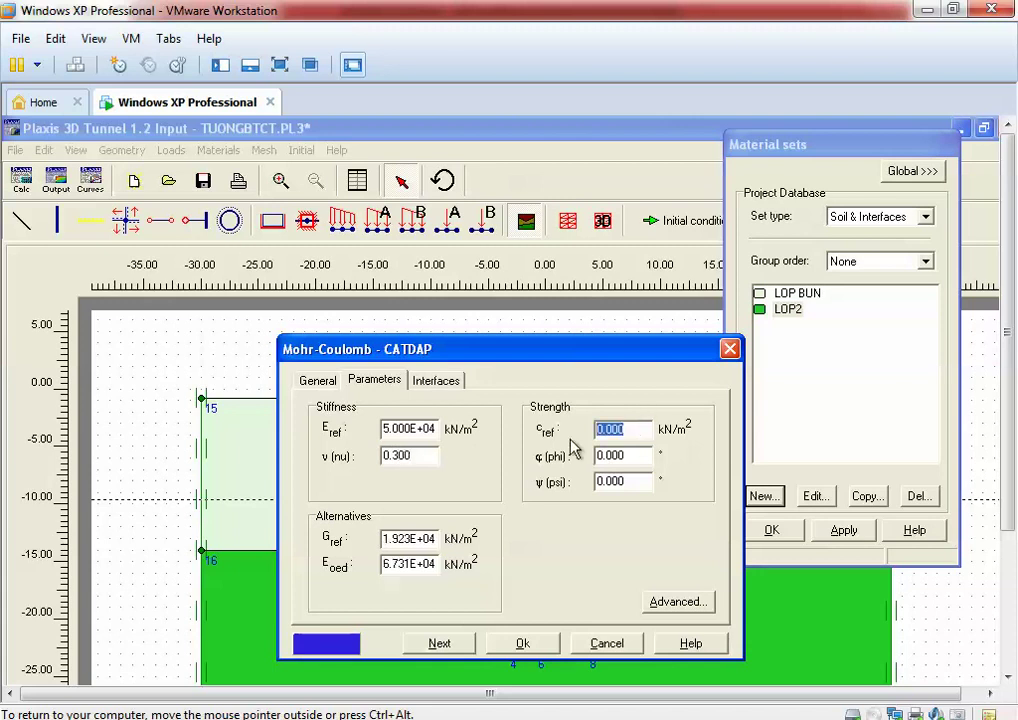
# Step: Set CATDAP's cohesion to 5 kN/m² and friction angle to 35°, and accept the material set
pyautogui.write('5')
pyautogui.press('Tab')
pyautogui.write('35')
pyautogui.click(625, 484)
pyautogui.click(538, 648)
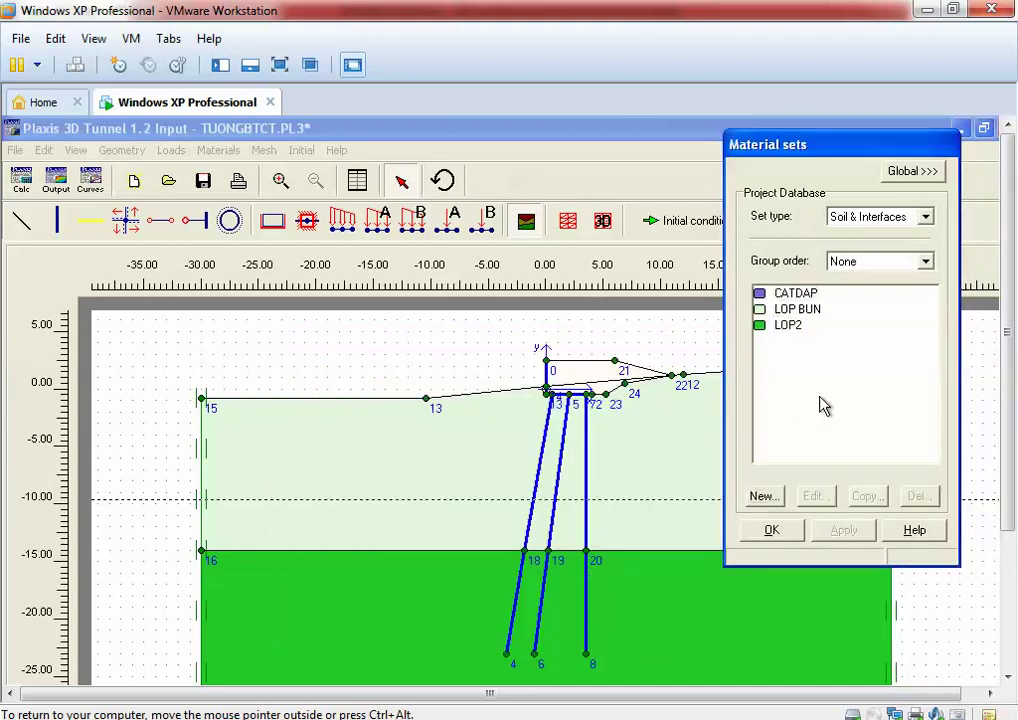
# Step: Assign CATDAP to the fill cluster behind the wall and LOP BUN to the soil beneath it
pyautogui.moveTo(788, 293); pyautogui.dragTo(622, 378)
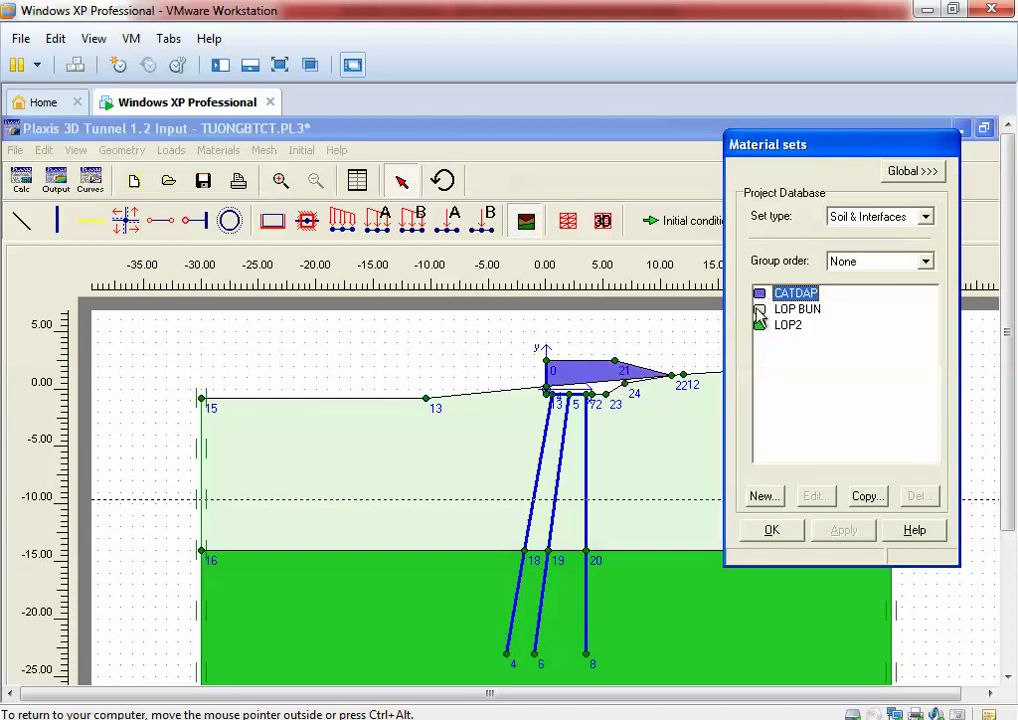
pyautogui.moveTo(759, 312)
pyautogui.mouseDown()
pyautogui.moveTo(595, 402)
pyautogui.moveTo(683, 390)
pyautogui.mouseUp()
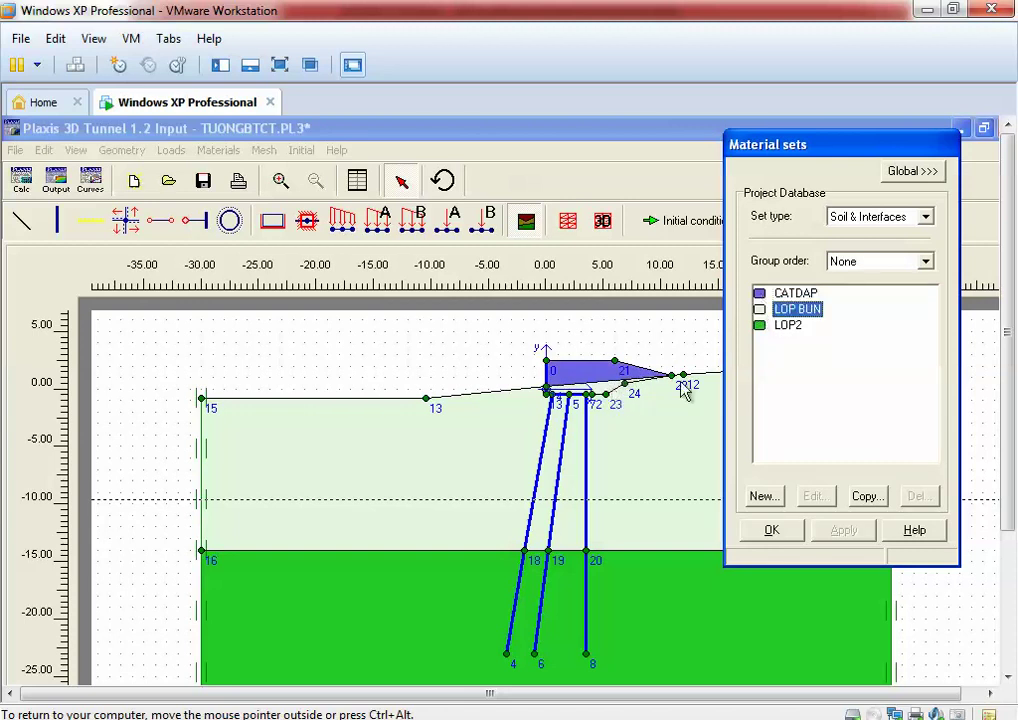
# Step: Open the LOP BUN material set for editing and change its display colour to orange
pyautogui.click(797, 310)
pyautogui.click(810, 496)
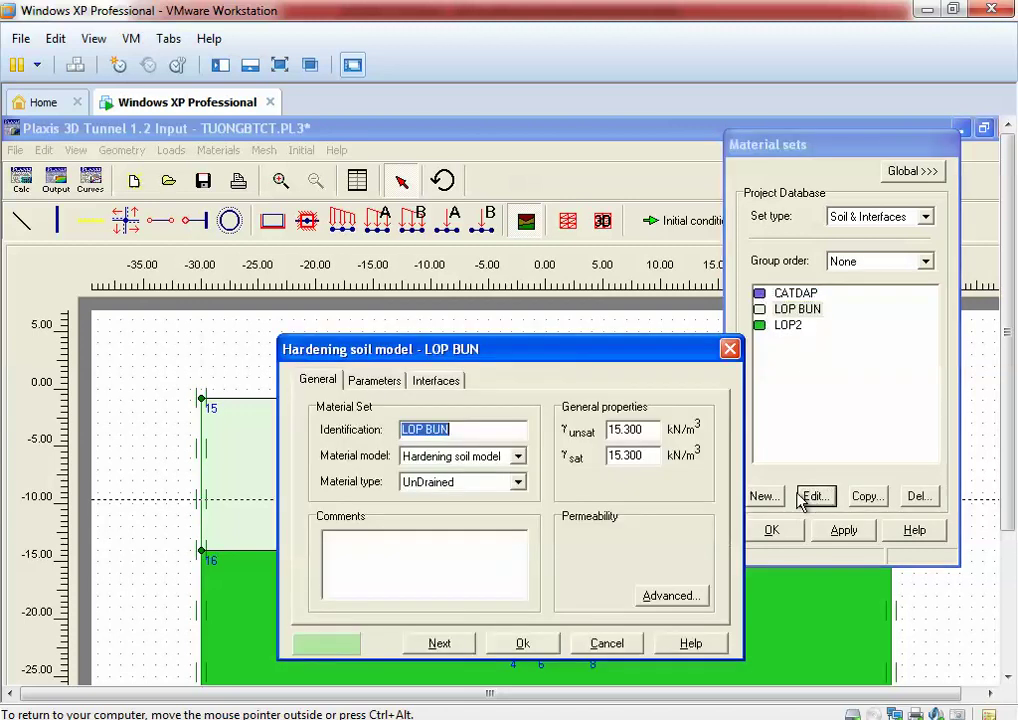
pyautogui.click(345, 643)
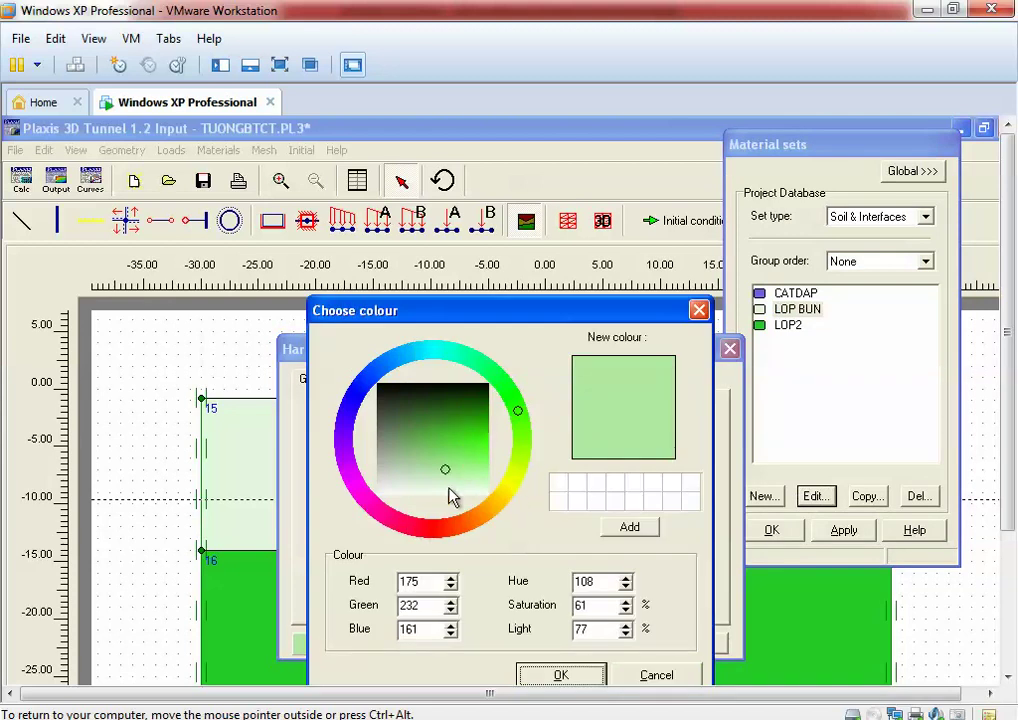
pyautogui.moveTo(510, 492)
pyautogui.mouseDown()
pyautogui.moveTo(525, 422)
pyautogui.moveTo(514, 400)
pyautogui.moveTo(454, 448)
pyautogui.moveTo(465, 470)
pyautogui.mouseUp()
pyautogui.click(477, 517)
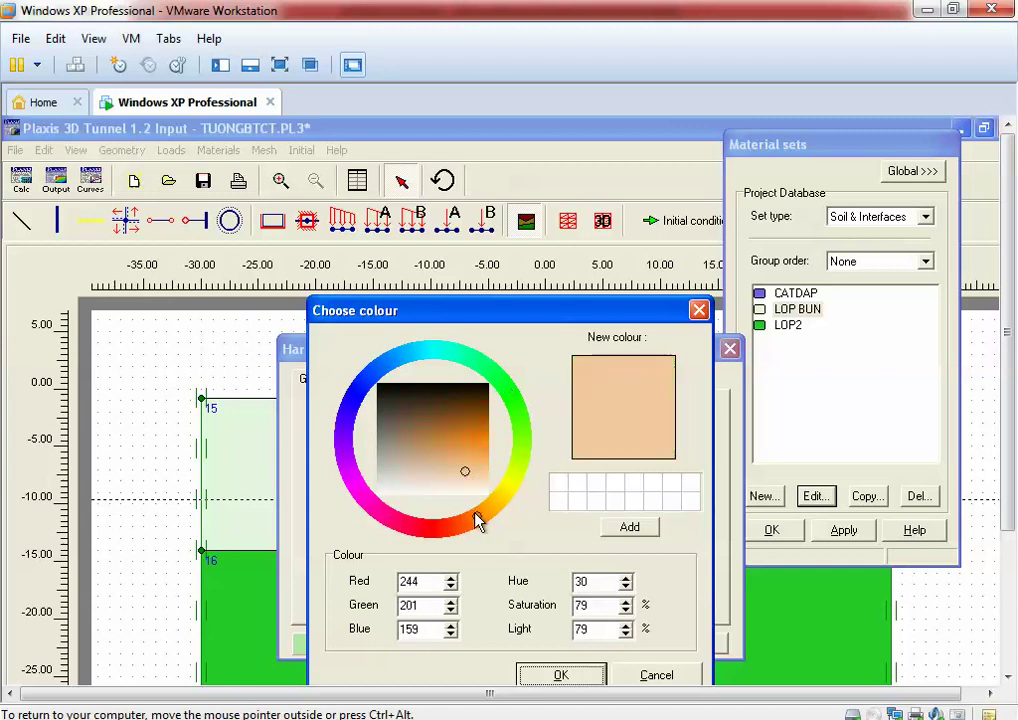
pyautogui.click(474, 448)
pyautogui.click(530, 673)
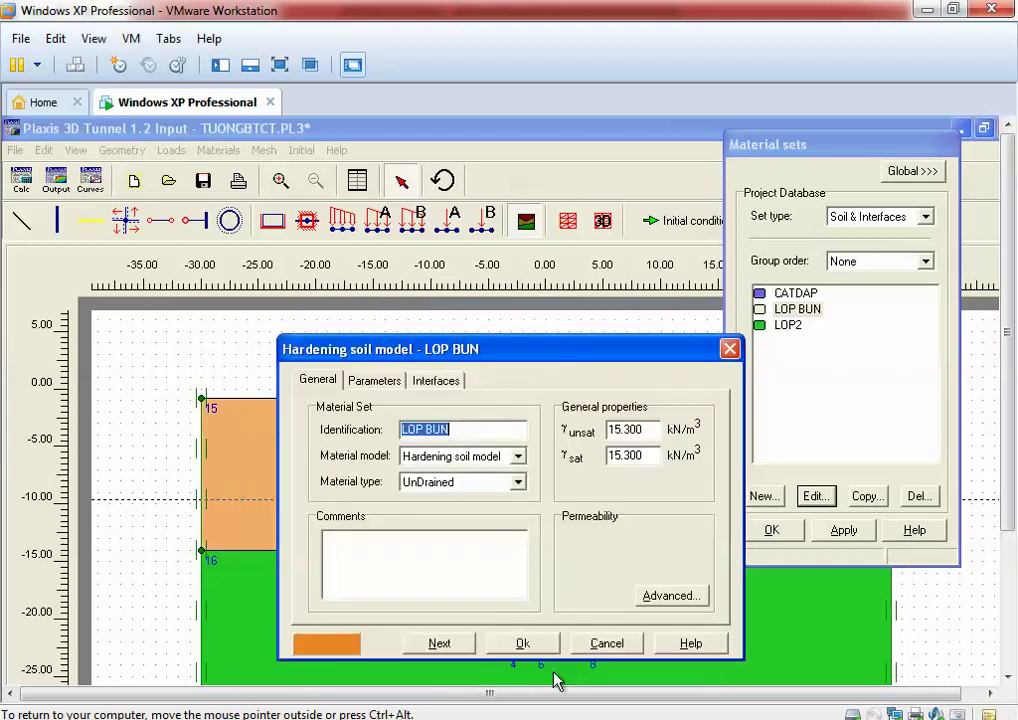
# Step: Accept the edited LOP BUN material set, and start a new plate material set named COCD500
pyautogui.click(540, 646)
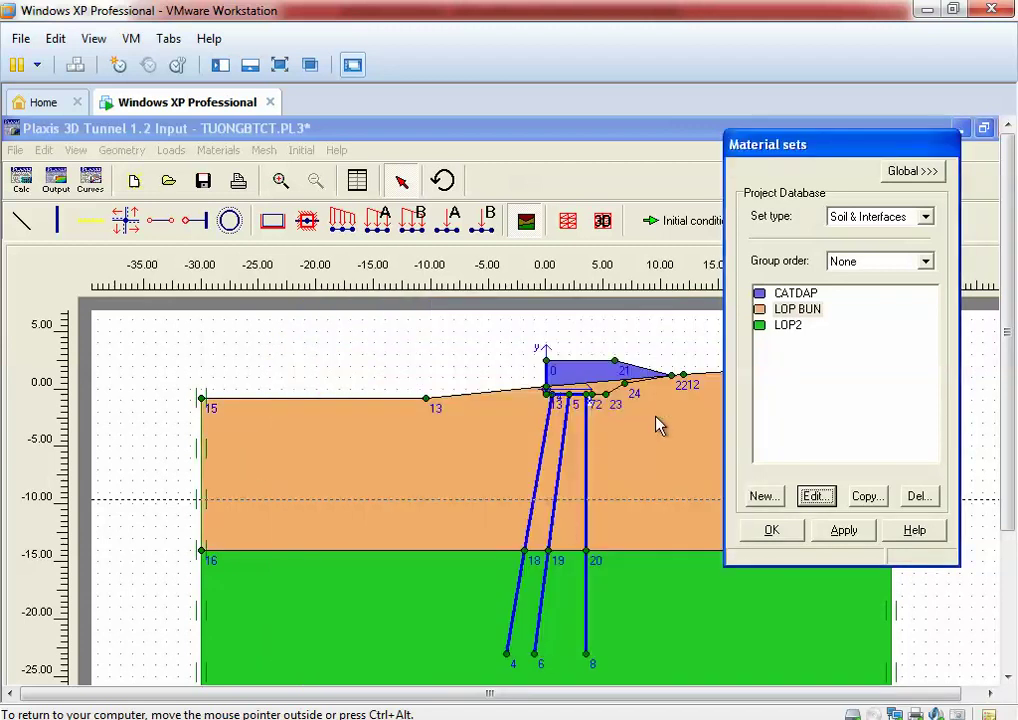
pyautogui.click(853, 372)
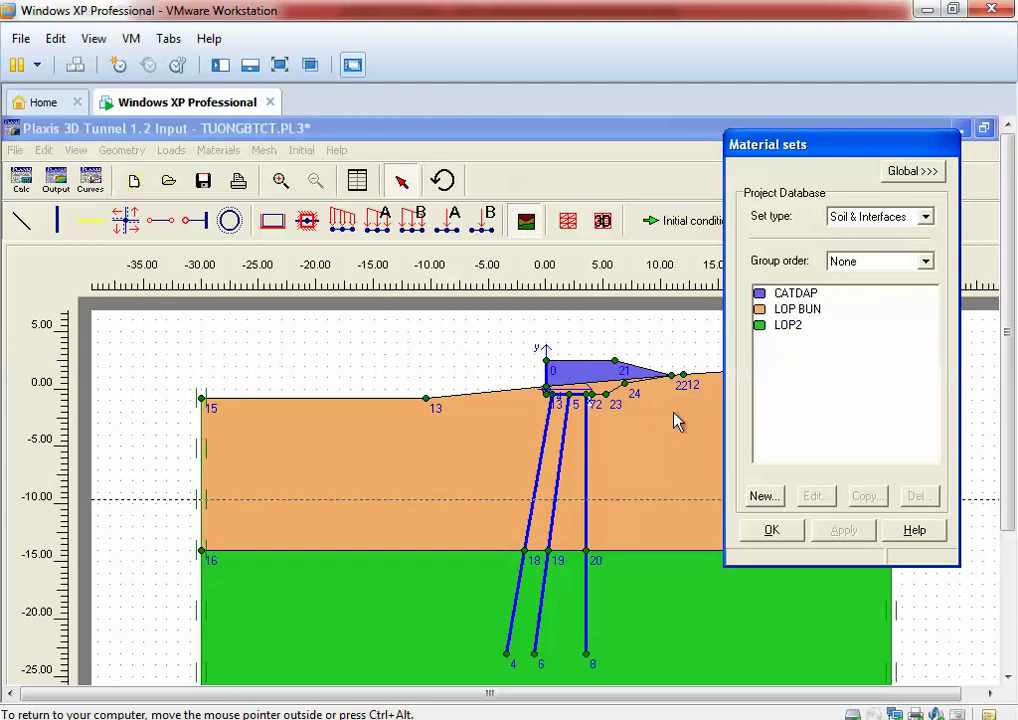
pyautogui.click(870, 218)
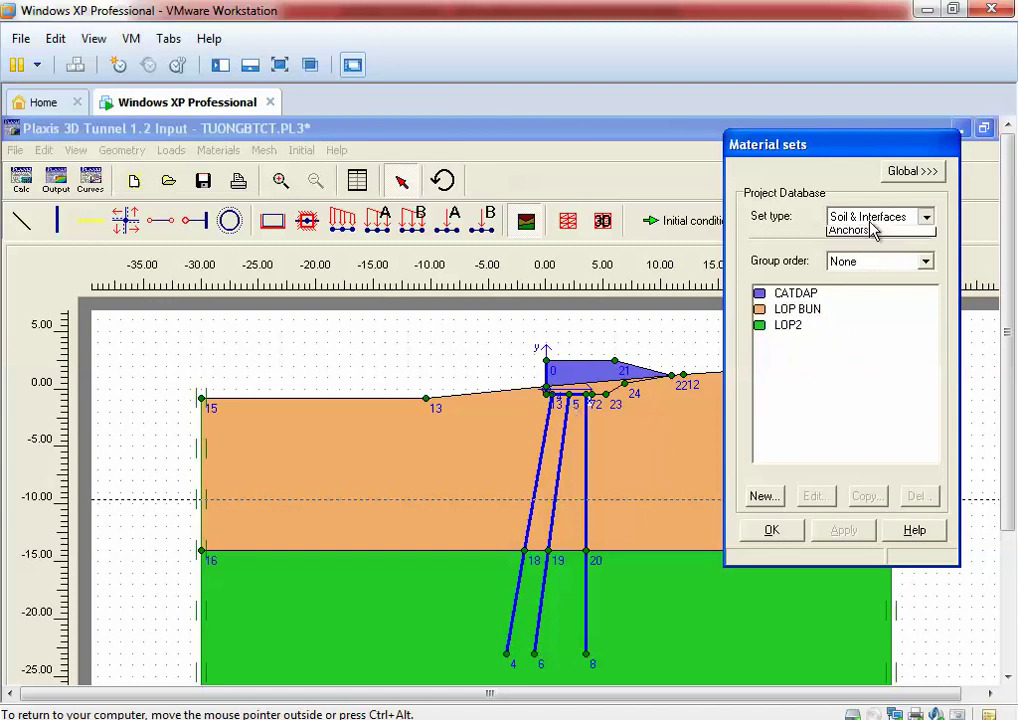
pyautogui.click(870, 250)
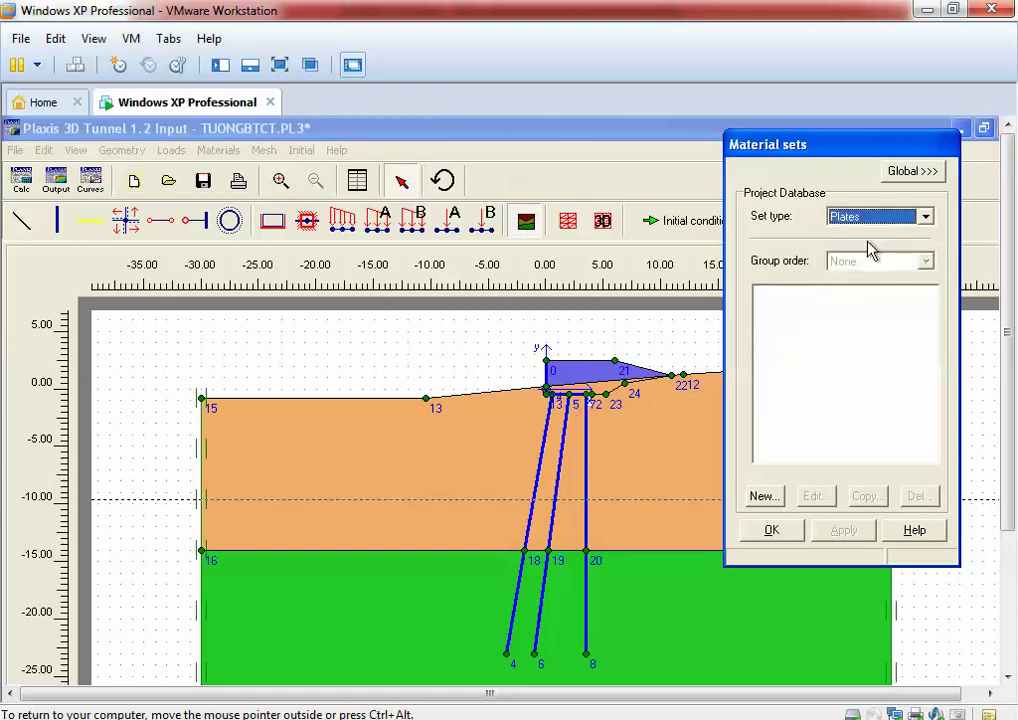
pyautogui.click(766, 498)
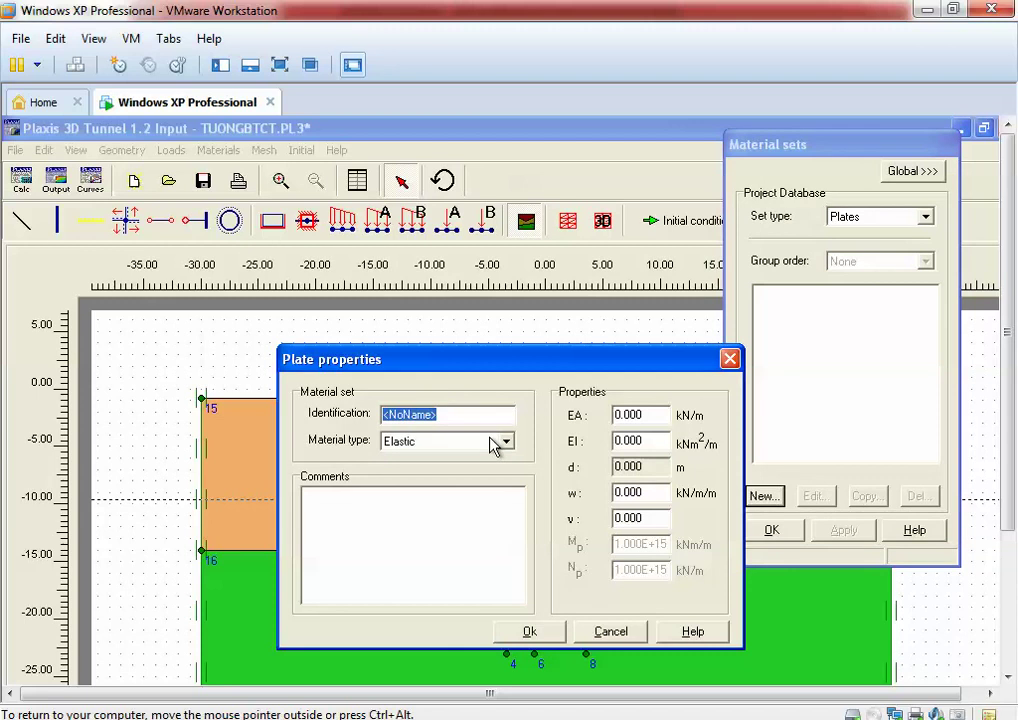
pyautogui.write('COC')
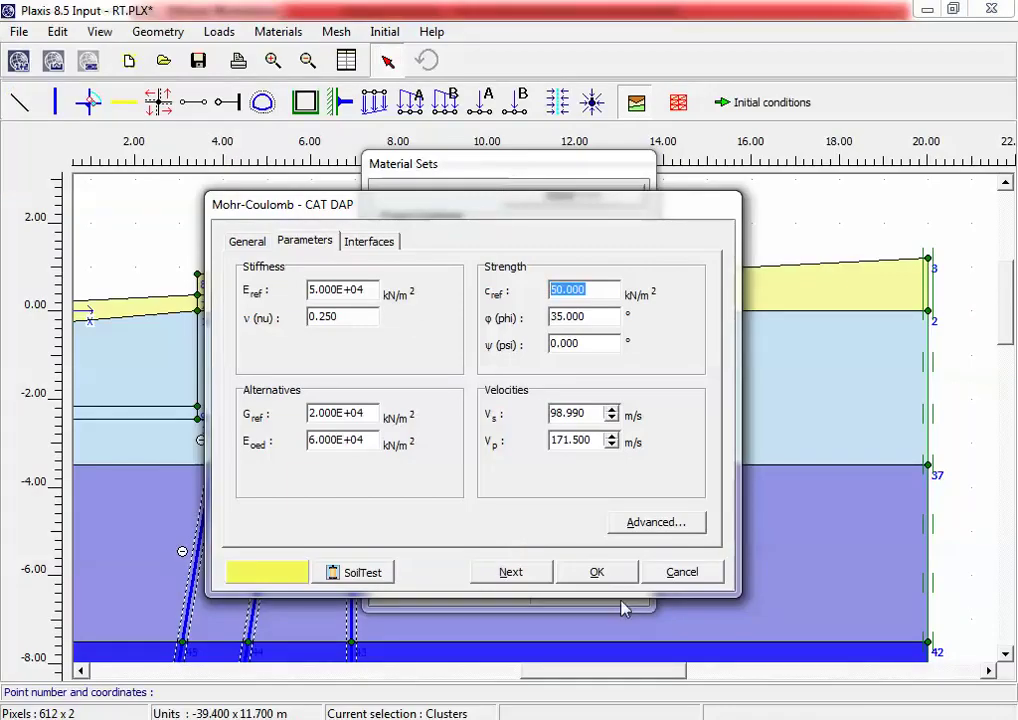
# Step: In the Plaxis 8.5 project, cancel the CAT DAP properties and open the COC DUL D500-90 plate set to read its values
pyautogui.click(680, 574)
pyautogui.click(545, 240)
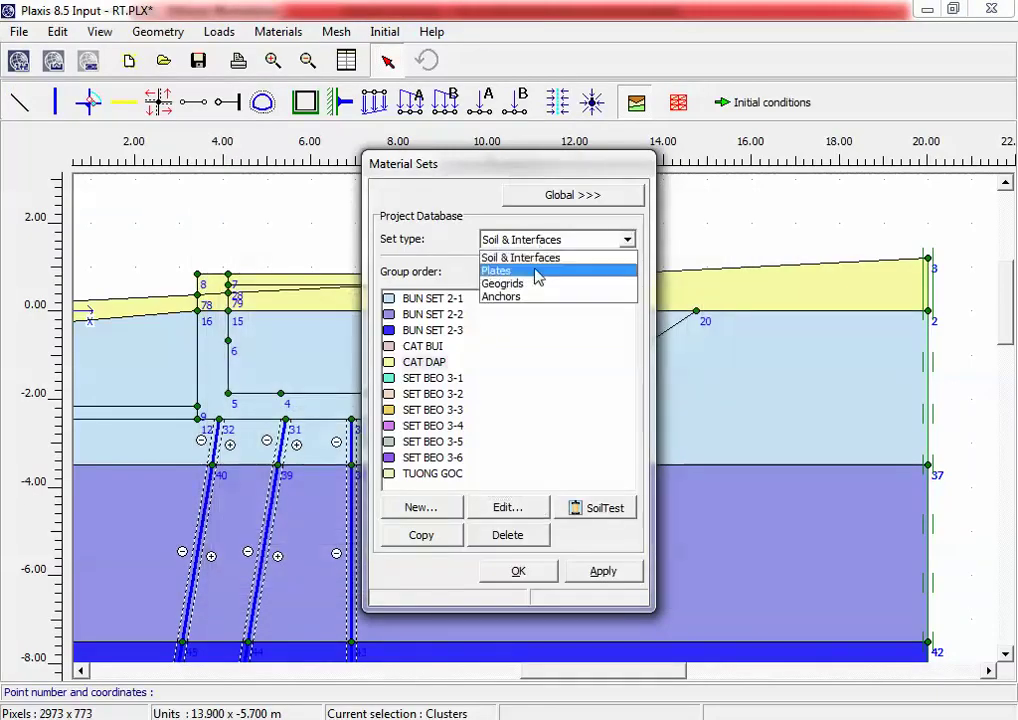
pyautogui.click(537, 271)
pyautogui.click(470, 299)
pyautogui.click(507, 508)
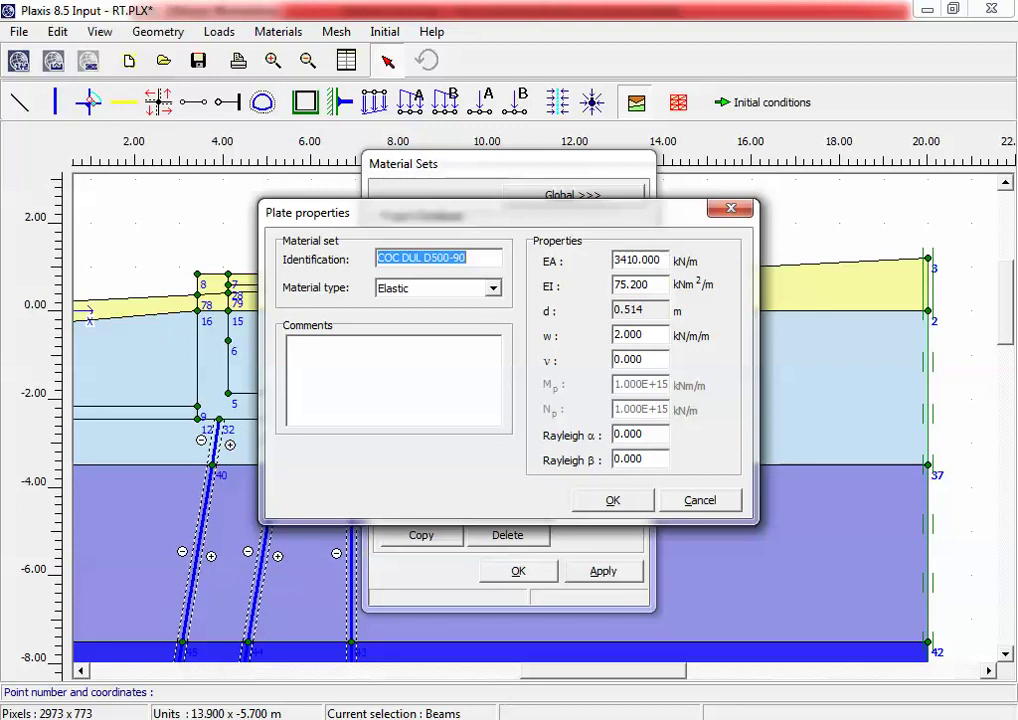
# Step: Back in Plaxis 3D Tunnel, set COCD500's EA to 3410 kN/m and EI to 75.2 kNm²/m
pyautogui.click(675, 604)
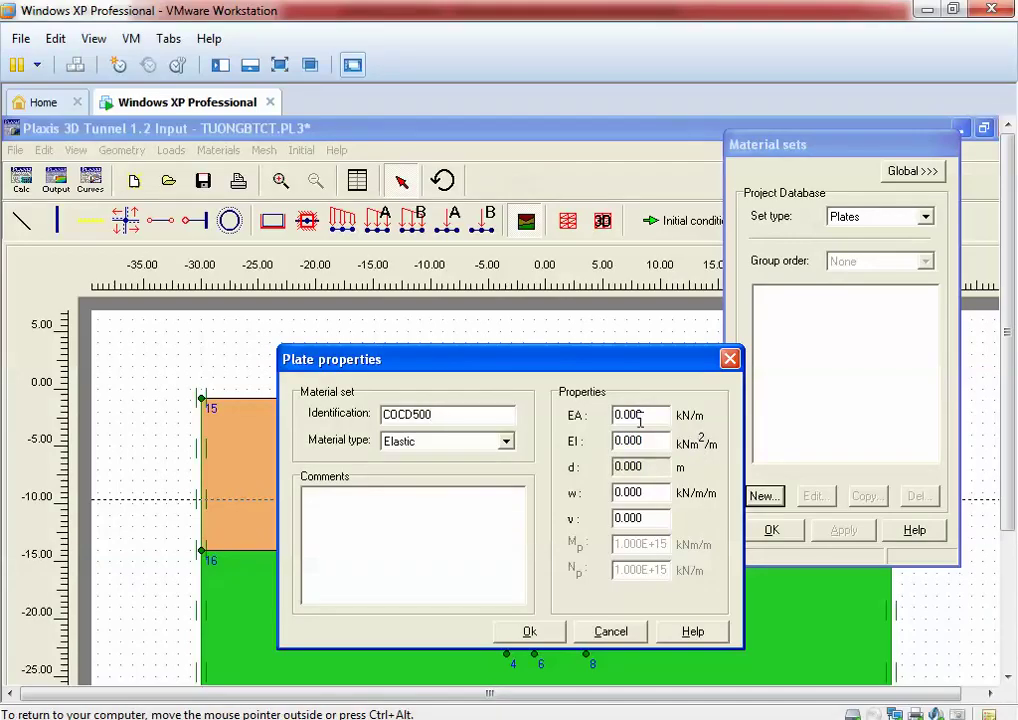
pyautogui.write('3410')
pyautogui.press('Tab')
pyautogui.write('75.2')
pyautogui.press('Tab')
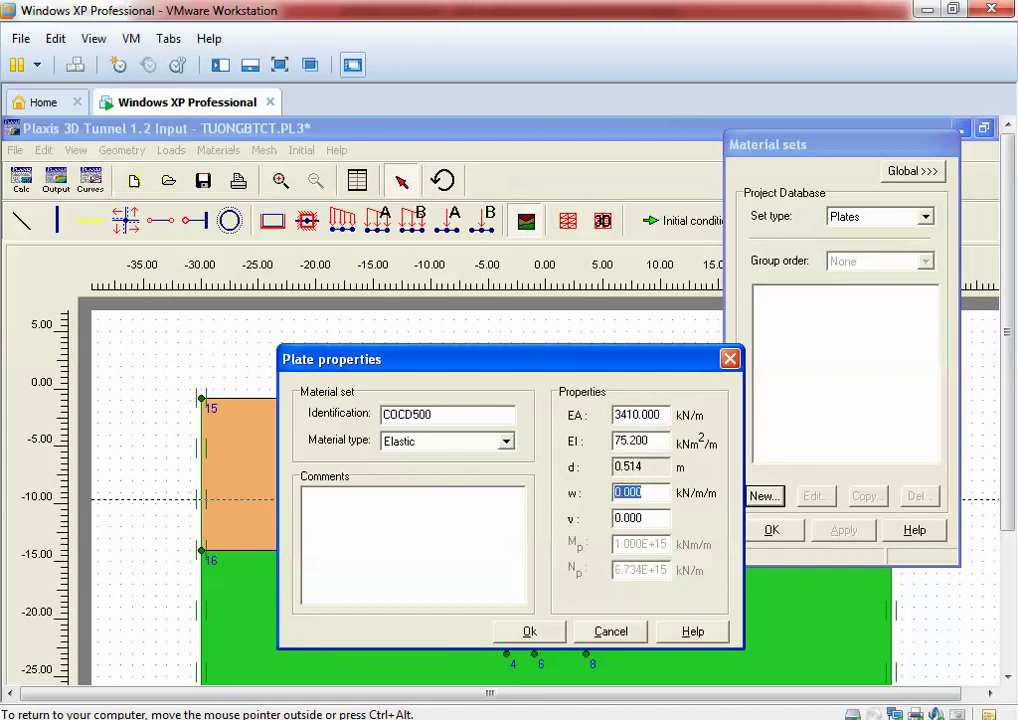
# Step: Set COCD500's weight to 2 kN/m/m and Poisson's ratio to 0.2, and accept the plate set
pyautogui.write('2')
pyautogui.press('Tab')
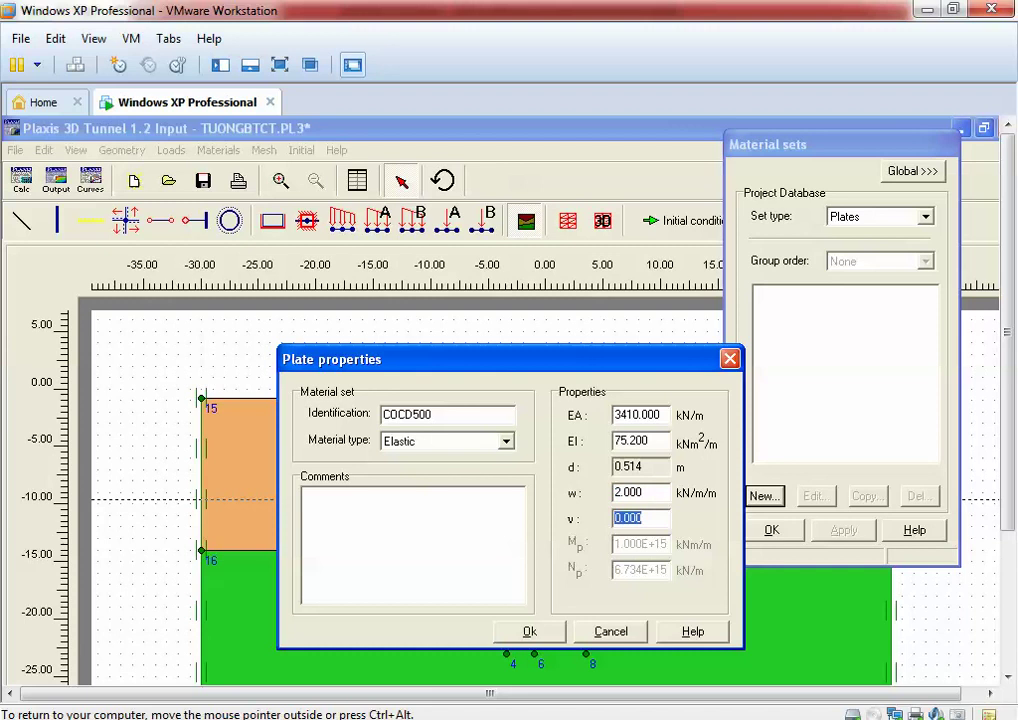
pyautogui.write('0.2')
pyautogui.click(651, 495)
pyautogui.doubleClick(628, 492)
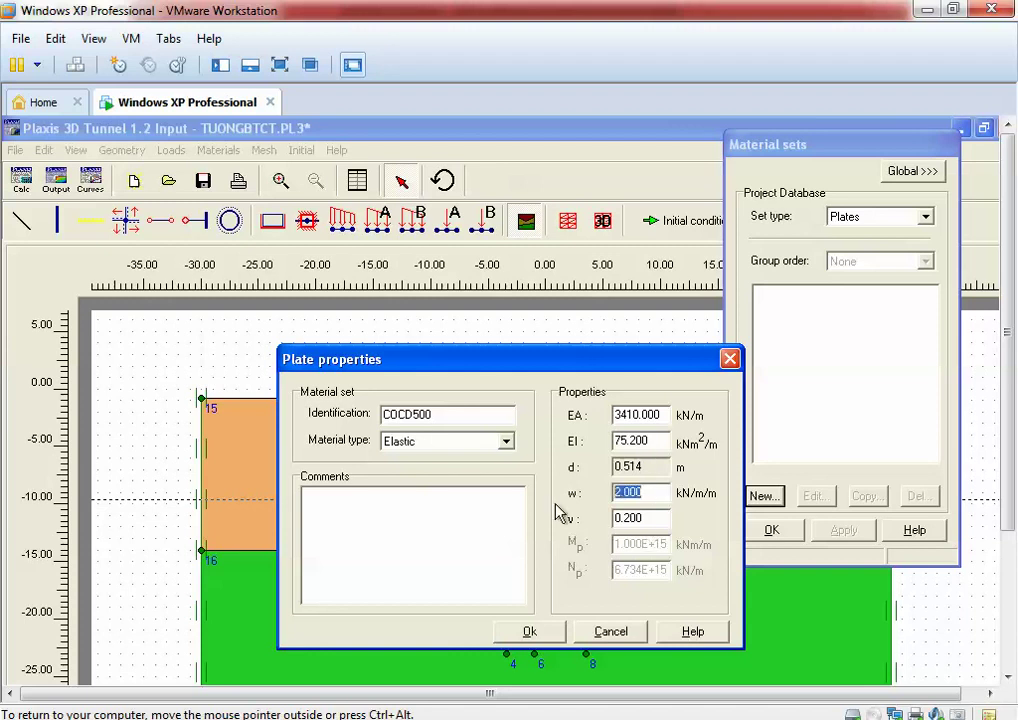
pyautogui.click(530, 631)
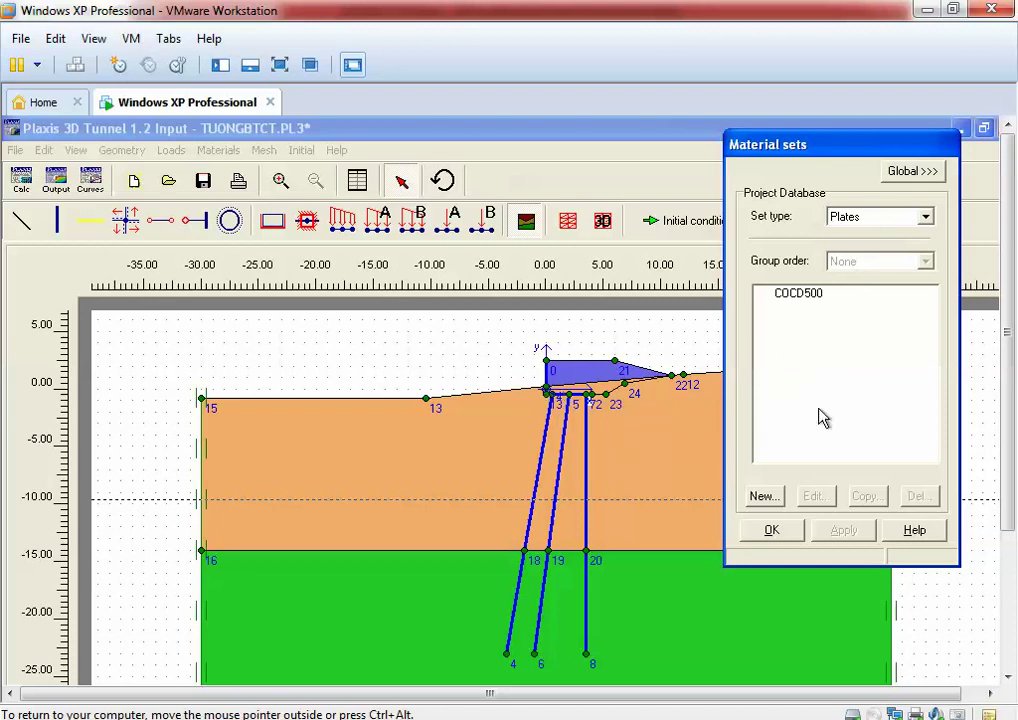
# Step: Start another plate material set named TUONG, and examine the retaining wall section in the AutoCAD drawing
pyautogui.click(771, 496)
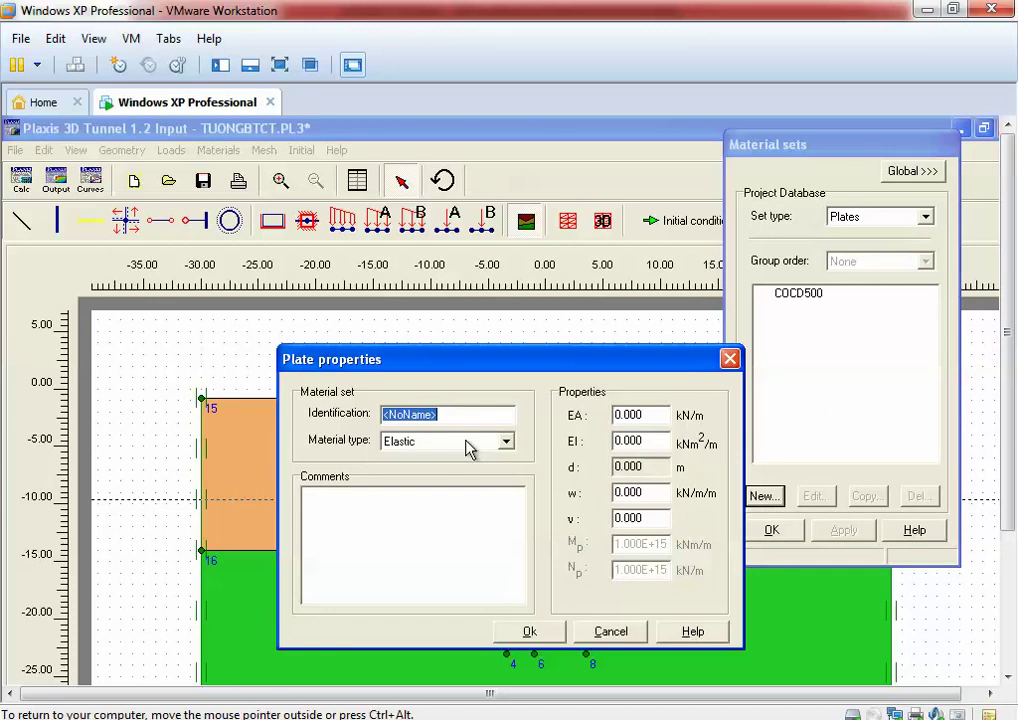
pyautogui.write('TUONG')
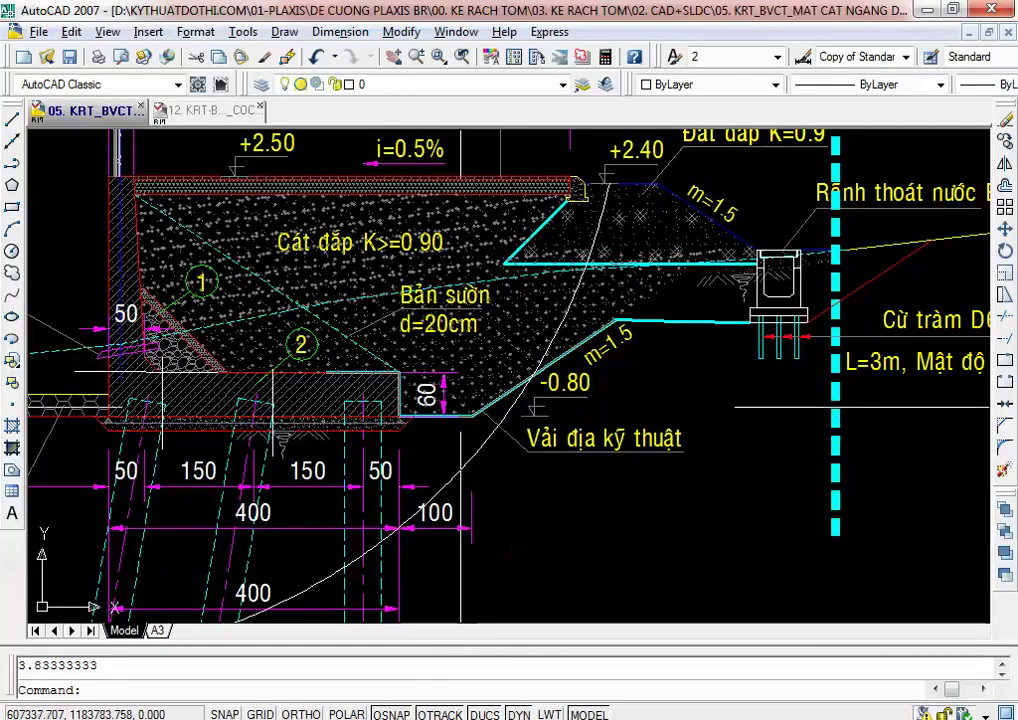
pyautogui.moveTo(327, 290)
pyautogui.mouseDown(button='middle')
pyautogui.moveTo(370, 333)
pyautogui.moveTo(488, 393)
pyautogui.mouseUp(button='middle')
pyautogui.scroll(1, 280, 460)
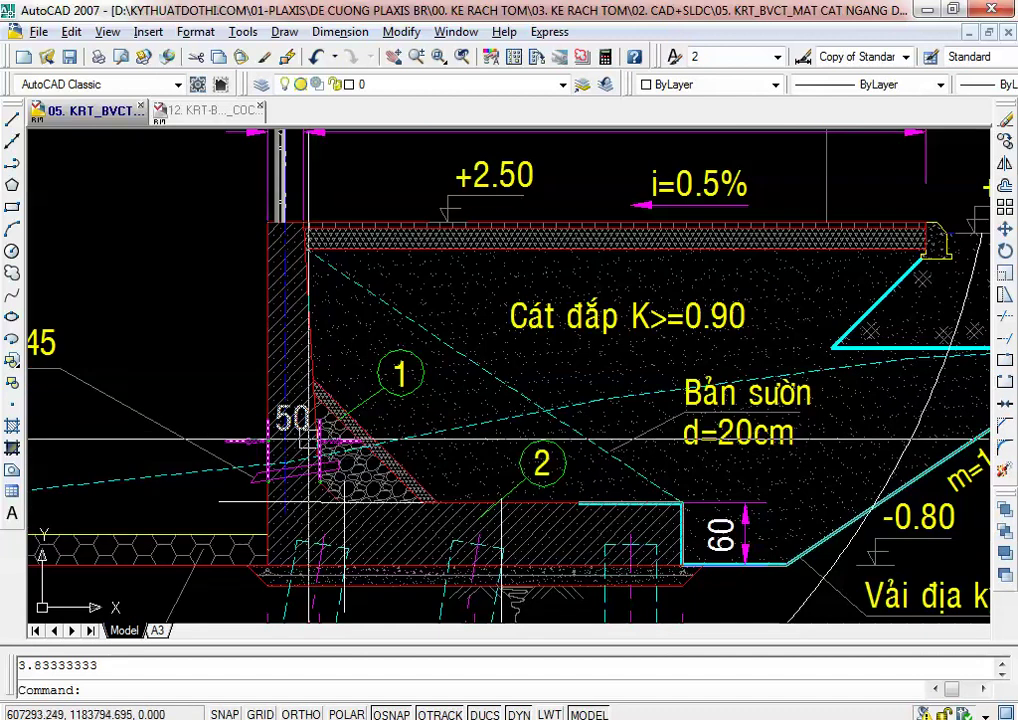
pyautogui.moveTo(716, 575); pyautogui.dragTo(715, 529, button='middle')
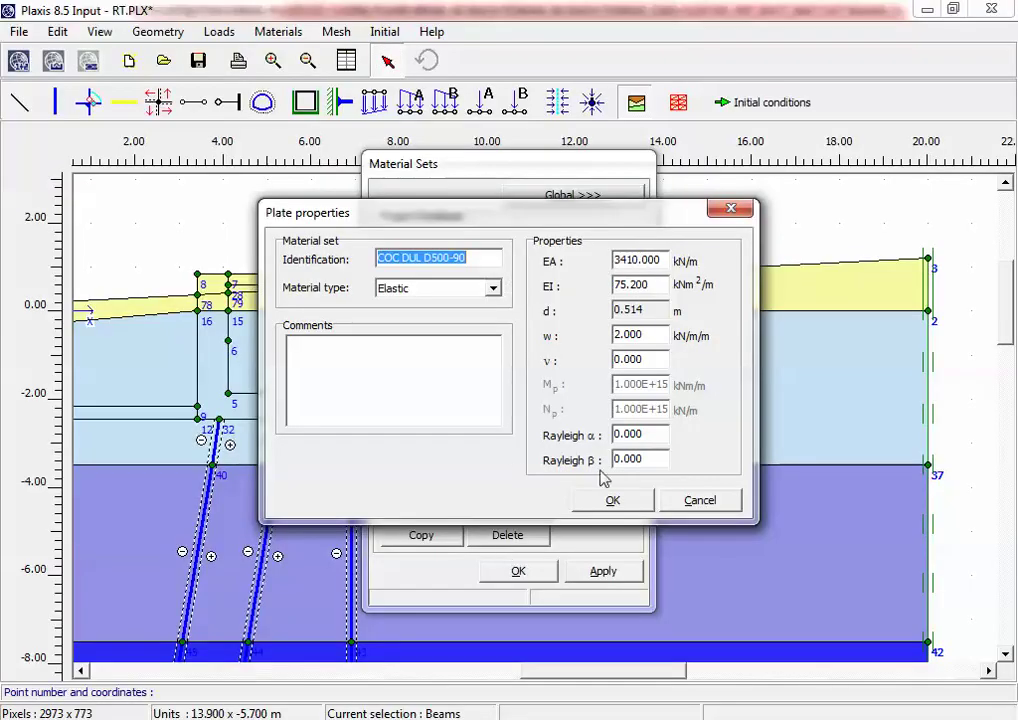
# Step: Cancel the plate properties in Plaxis 8.5, and rename the new plate set in Plaxis 3D Tunnel as TUONGCHAN
pyautogui.click(690, 502)
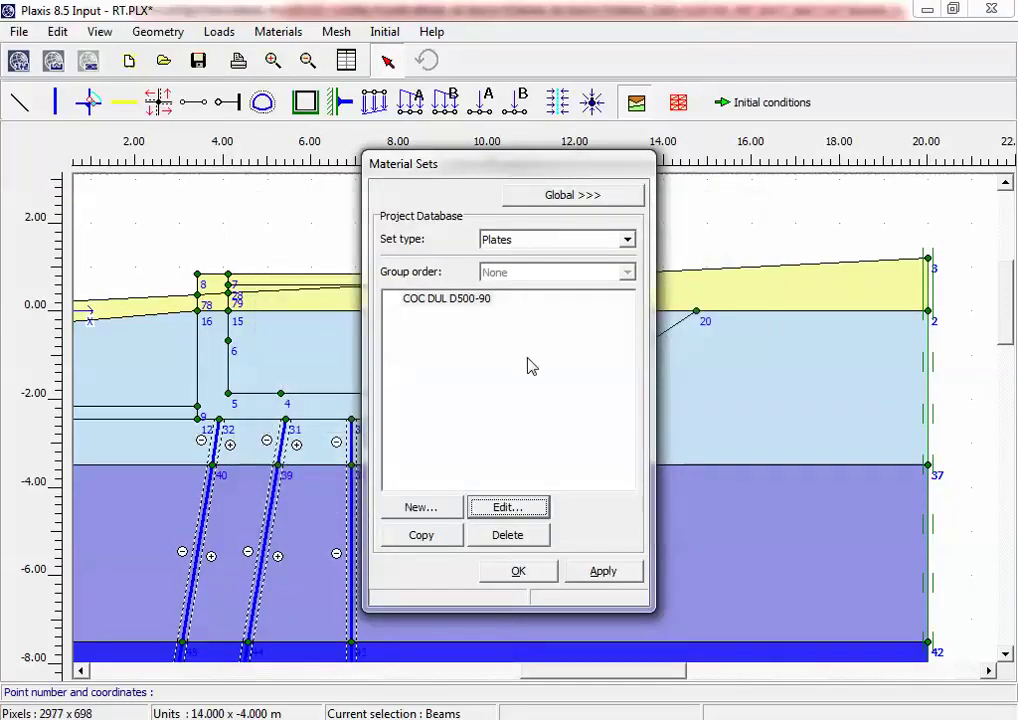
pyautogui.moveTo(625, 678)
pyautogui.click(630, 655)
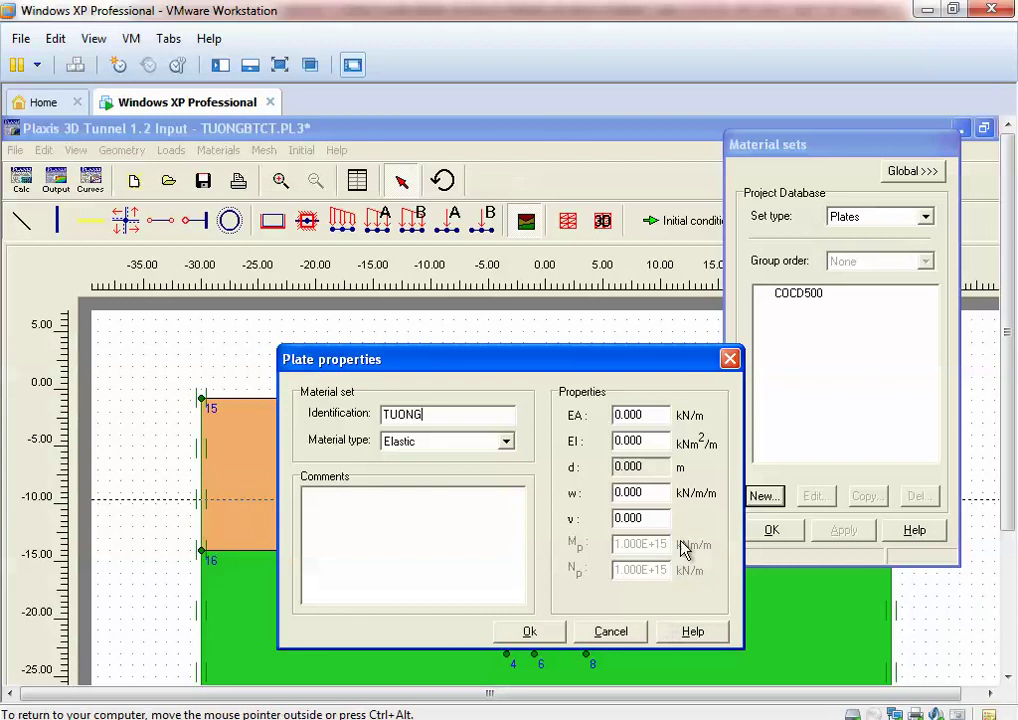
pyautogui.click(466, 412)
pyautogui.write('TUONGCHAN')
pyautogui.click(630, 416)
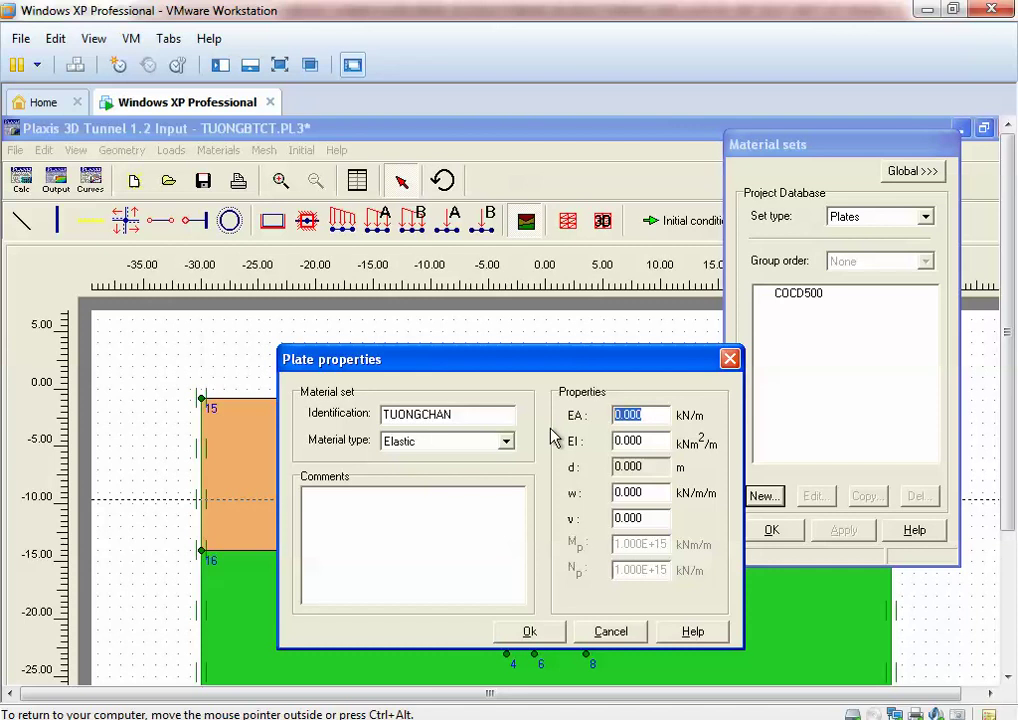
# Step: Switch to the AutoCAD drawing and examine the wall stem's thickness and the base slab dimensions in the cross-section
pyautogui.hotkey('ctrl', 'alt')
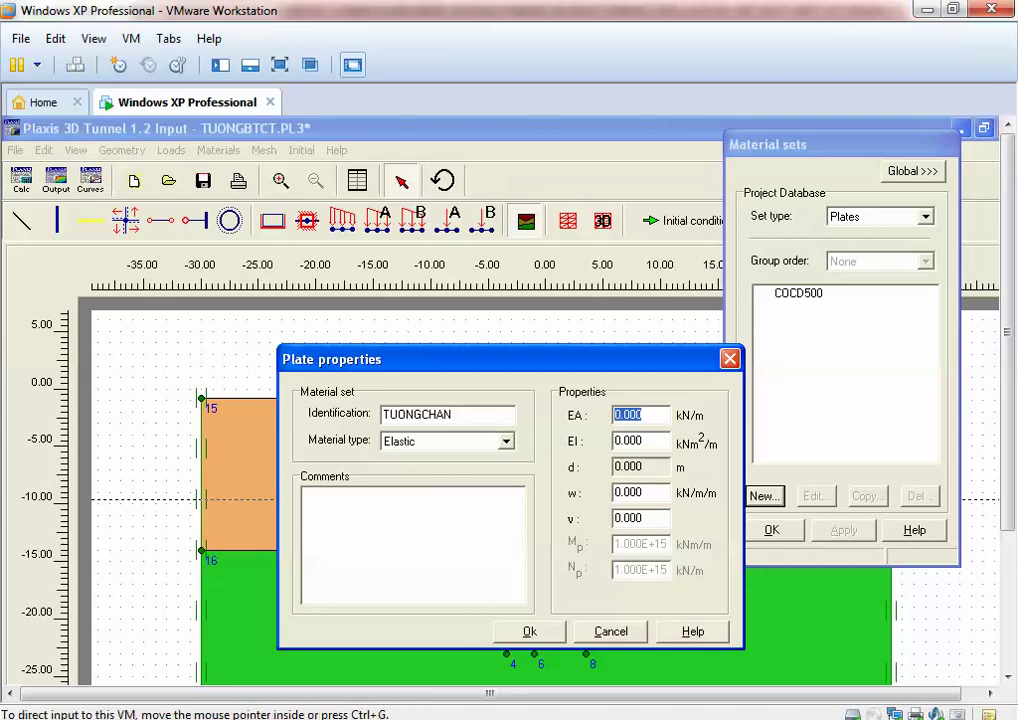
pyautogui.hotkey('alt', 'Tab')
pyautogui.moveTo(453, 340); pyautogui.dragTo(698, 391, button='middle')
pyautogui.scroll(1, 698, 391)
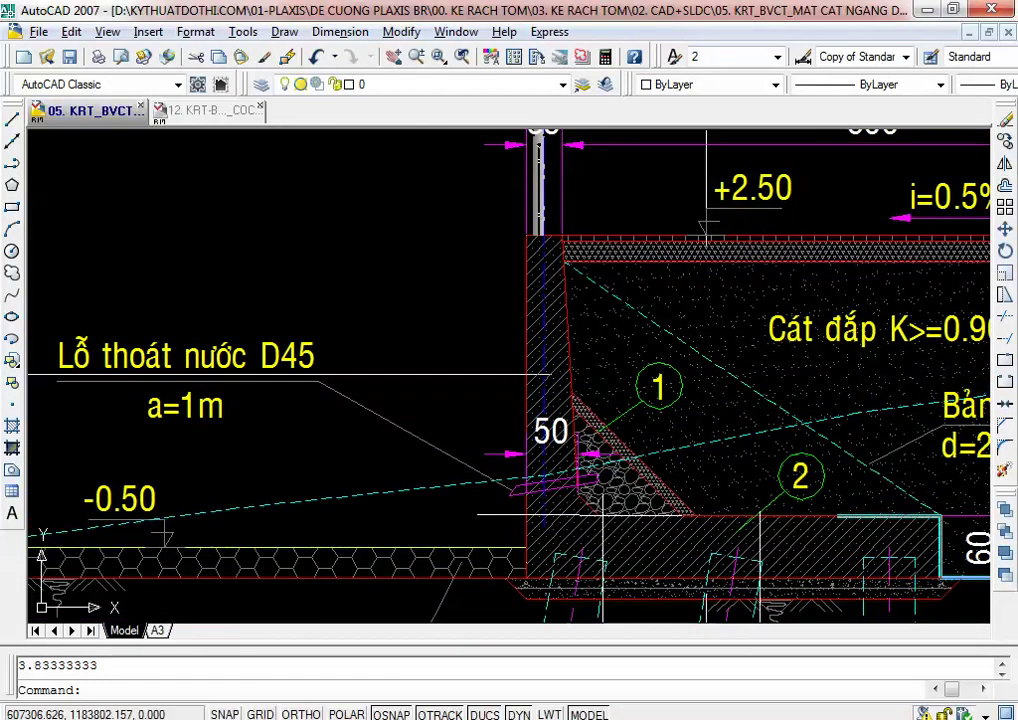
pyautogui.moveTo(539, 161)
pyautogui.mouseDown(button='middle')
pyautogui.moveTo(509, 325)
pyautogui.moveTo(513, 294)
pyautogui.moveTo(472, 140)
pyautogui.mouseUp(button='middle')
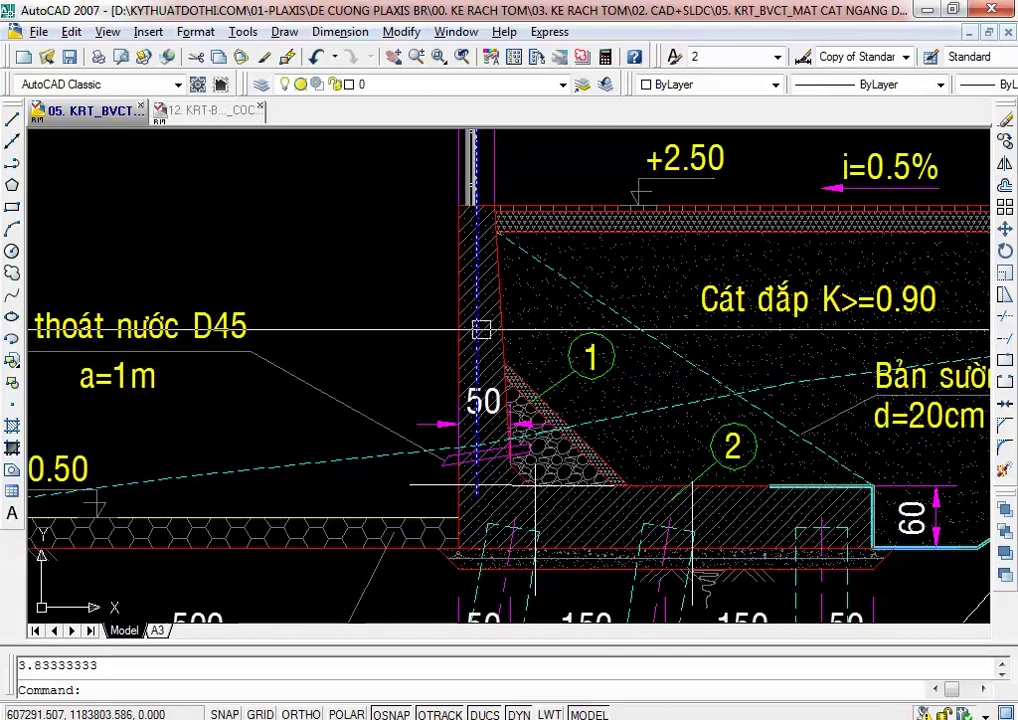
pyautogui.moveTo(484, 398)
pyautogui.mouseDown(button='middle')
pyautogui.moveTo(566, 468)
pyautogui.moveTo(568, 498)
pyautogui.mouseUp(button='middle')
pyautogui.moveTo(557, 411); pyautogui.dragTo(555, 352, button='middle')
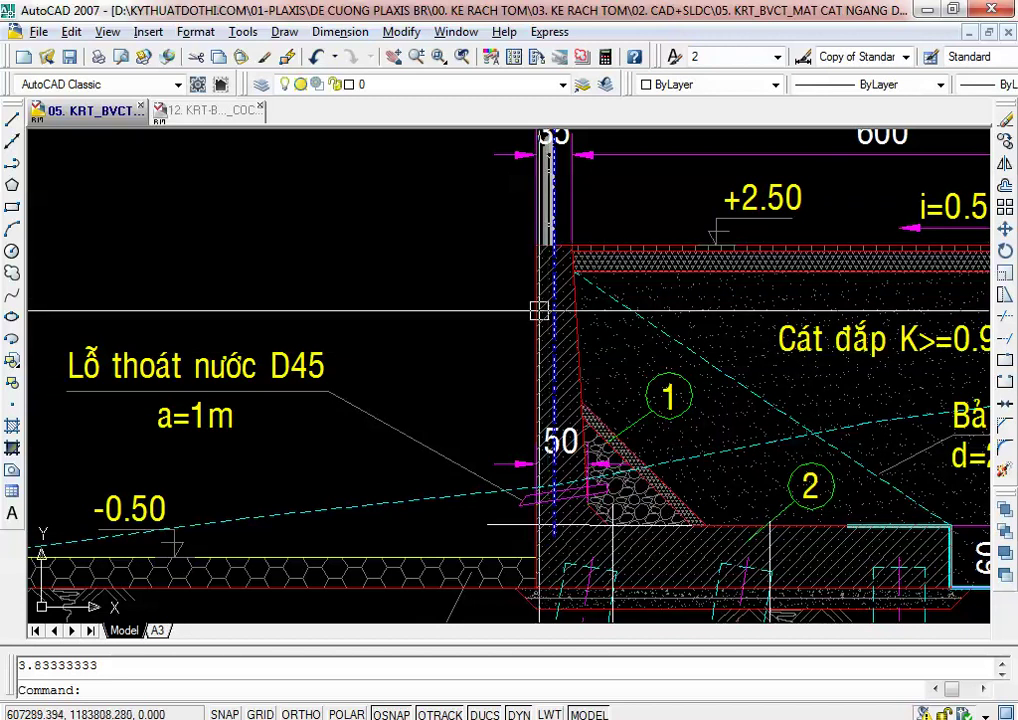
pyautogui.moveTo(563, 289)
pyautogui.mouseDown(button='middle')
pyautogui.moveTo(517, 368)
pyautogui.moveTo(540, 340)
pyautogui.mouseUp(button='middle')
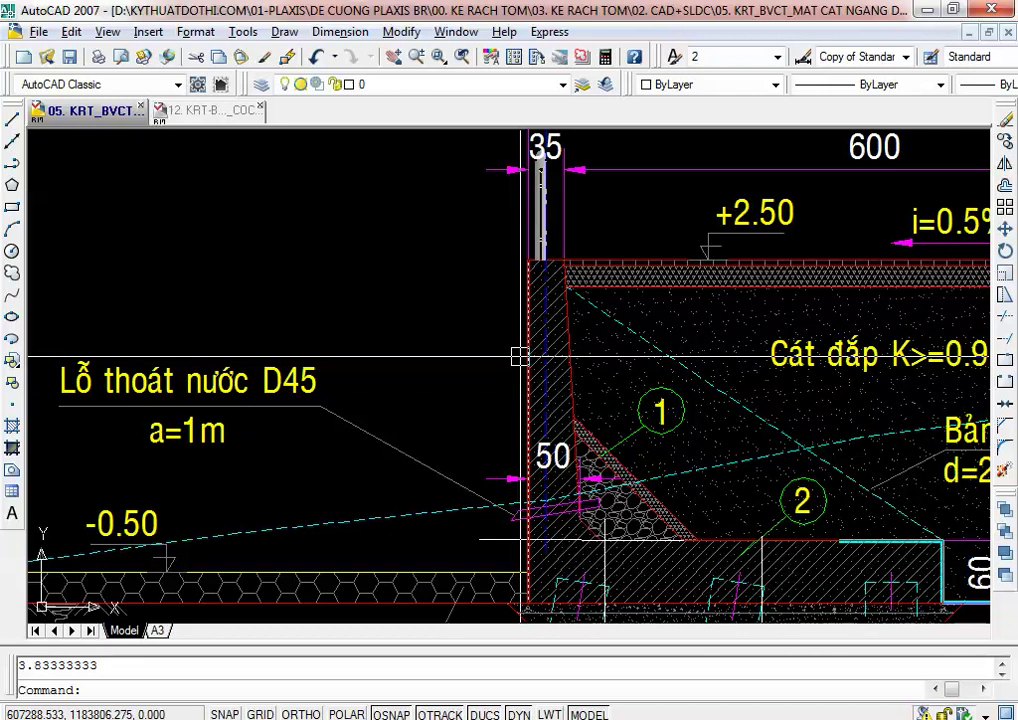
pyautogui.moveTo(519, 357); pyautogui.dragTo(269, 257, button='middle')
pyautogui.click(740, 478)
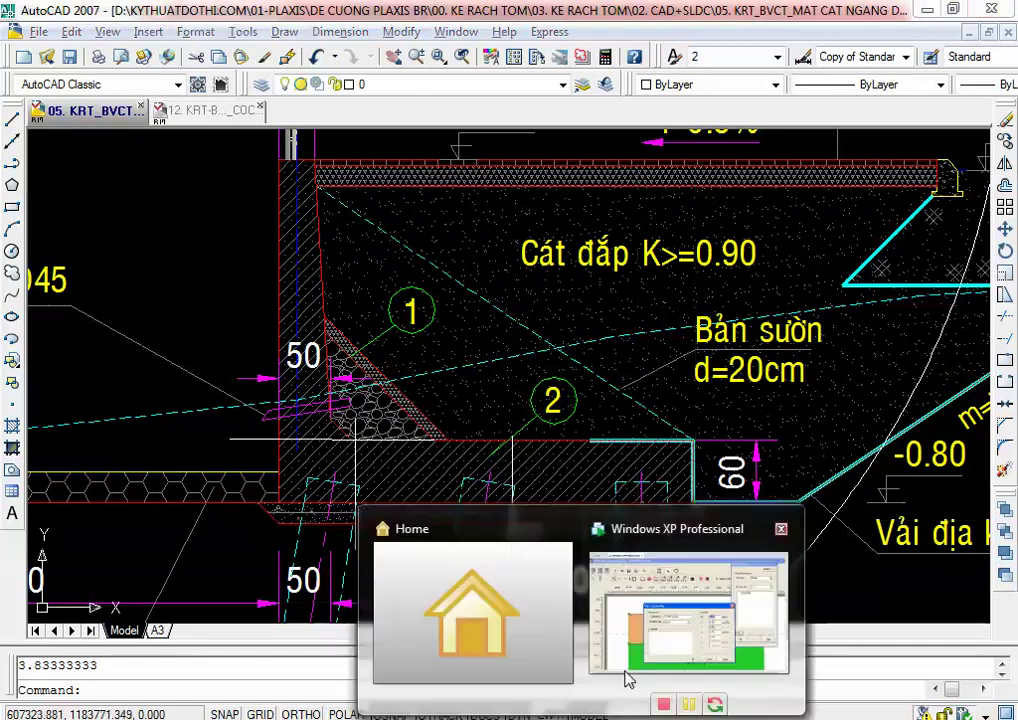
# Step: Return to Plaxis 3D Tunnel, close the plate properties and delete the TUONGCHAN plate set
pyautogui.click(630, 665)
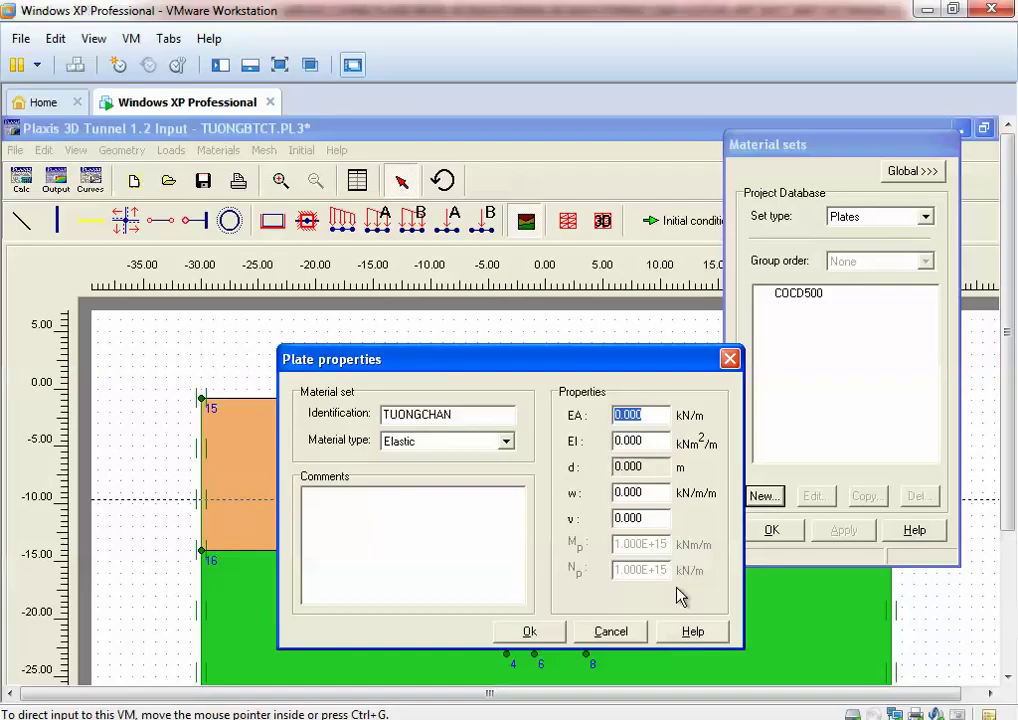
pyautogui.click(729, 362)
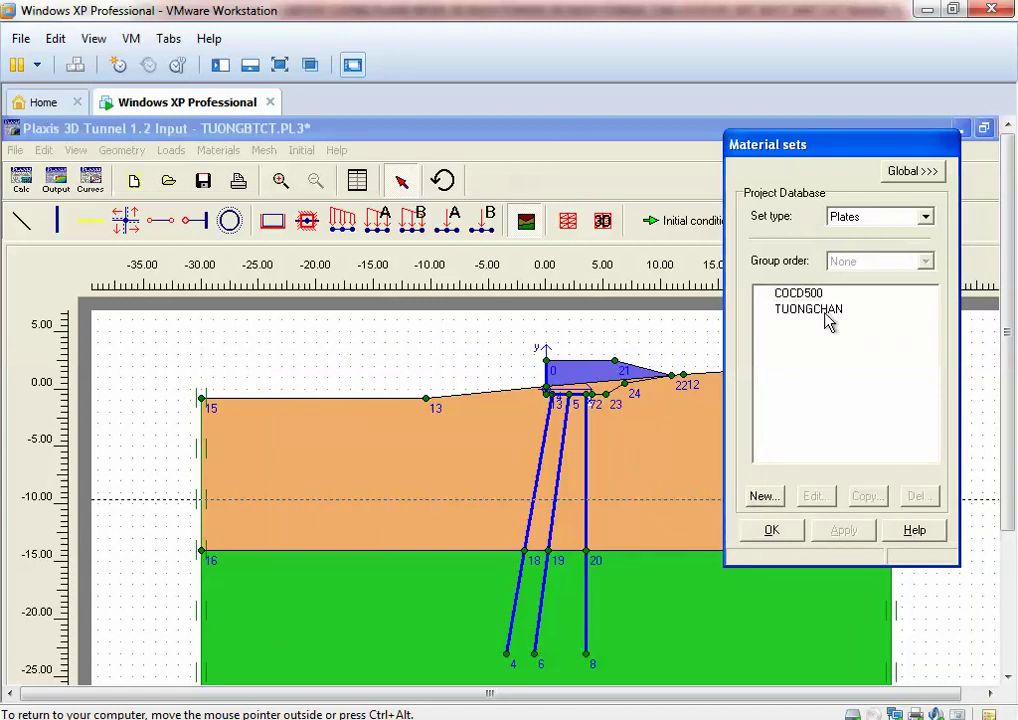
pyautogui.click(828, 312)
pyautogui.click(918, 496)
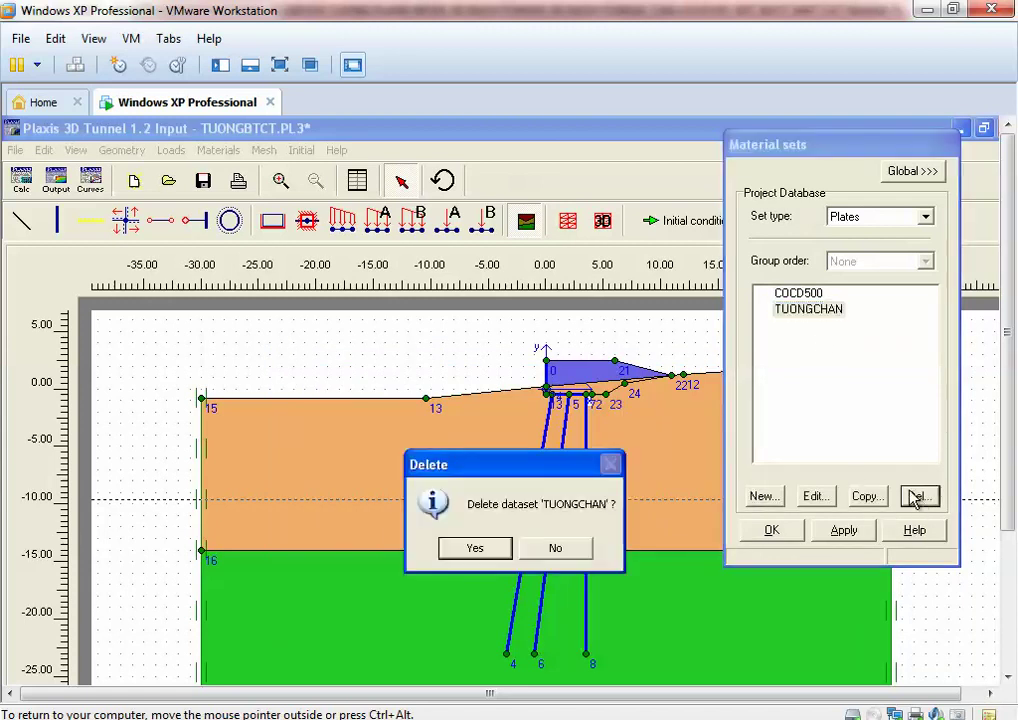
pyautogui.click(478, 552)
pyautogui.click(514, 548)
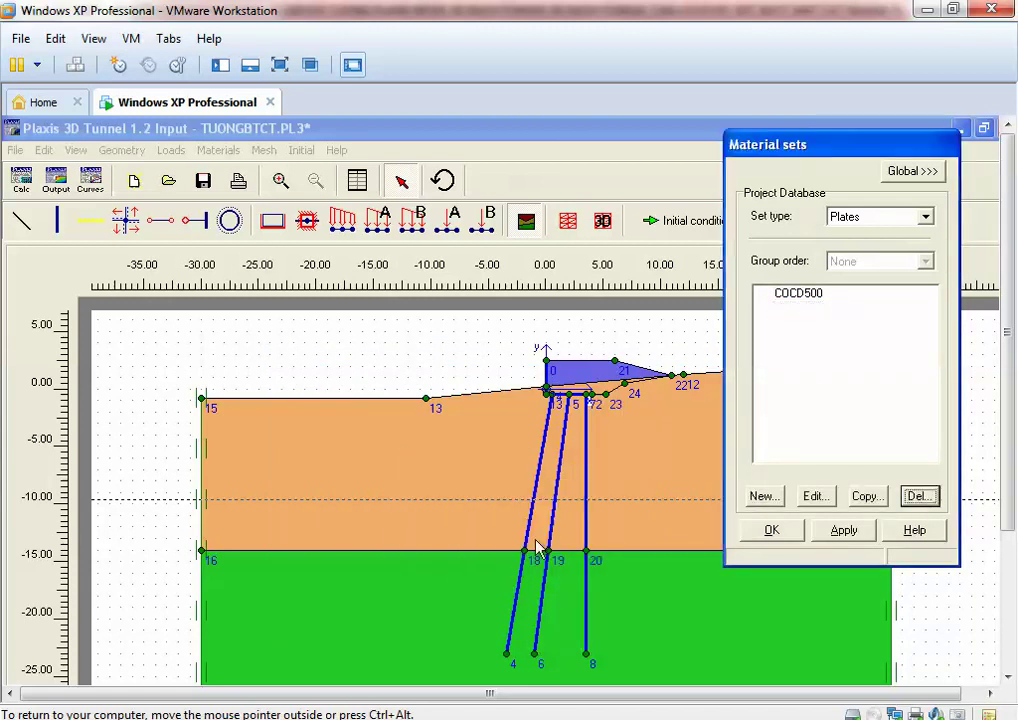
# Step: Close the material sets and save the project
pyautogui.click(770, 531)
pyautogui.click(204, 182)
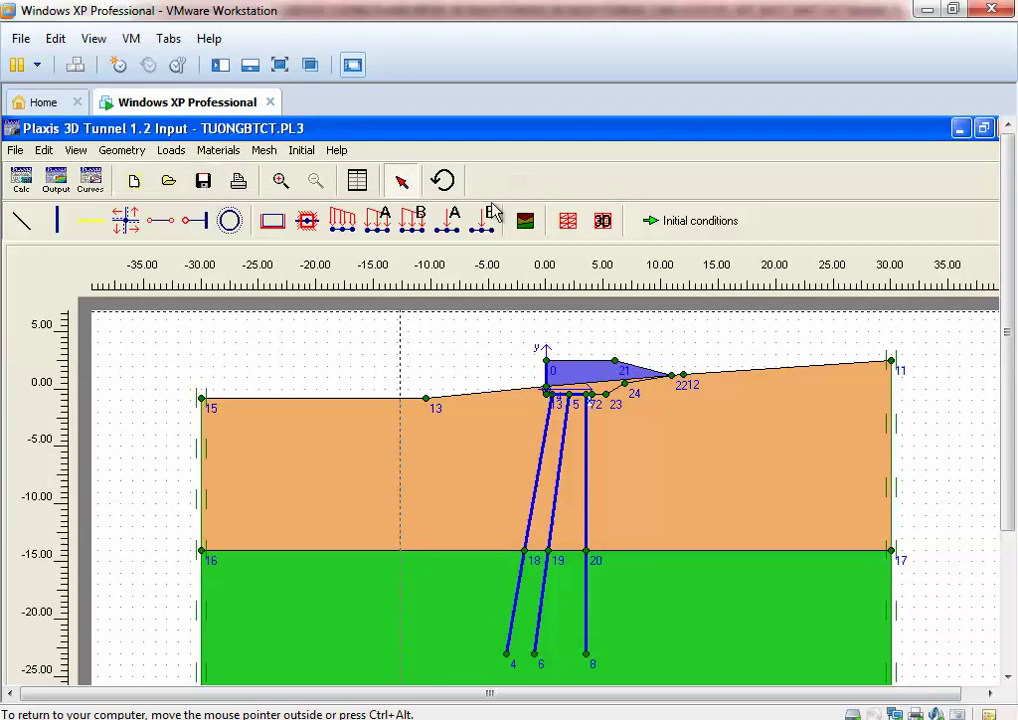
# Step: Open the material sets and list the project's plate sets
pyautogui.click(527, 221)
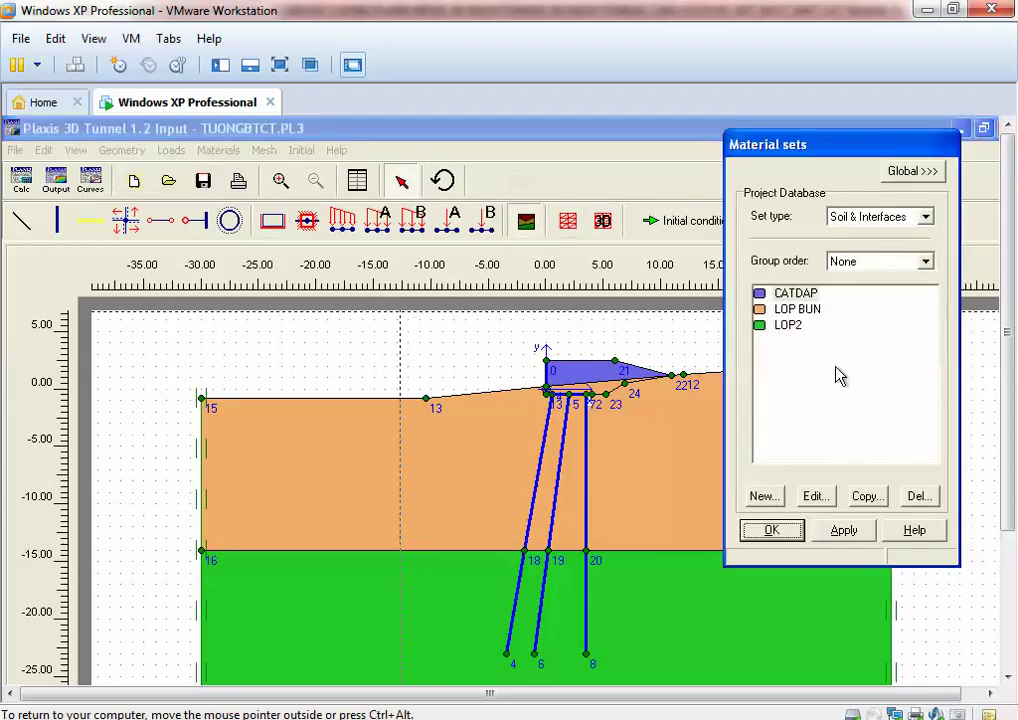
pyautogui.click(877, 217)
pyautogui.click(879, 245)
# Step: Try to copy the COCD500 plate set
pyautogui.click(826, 296)
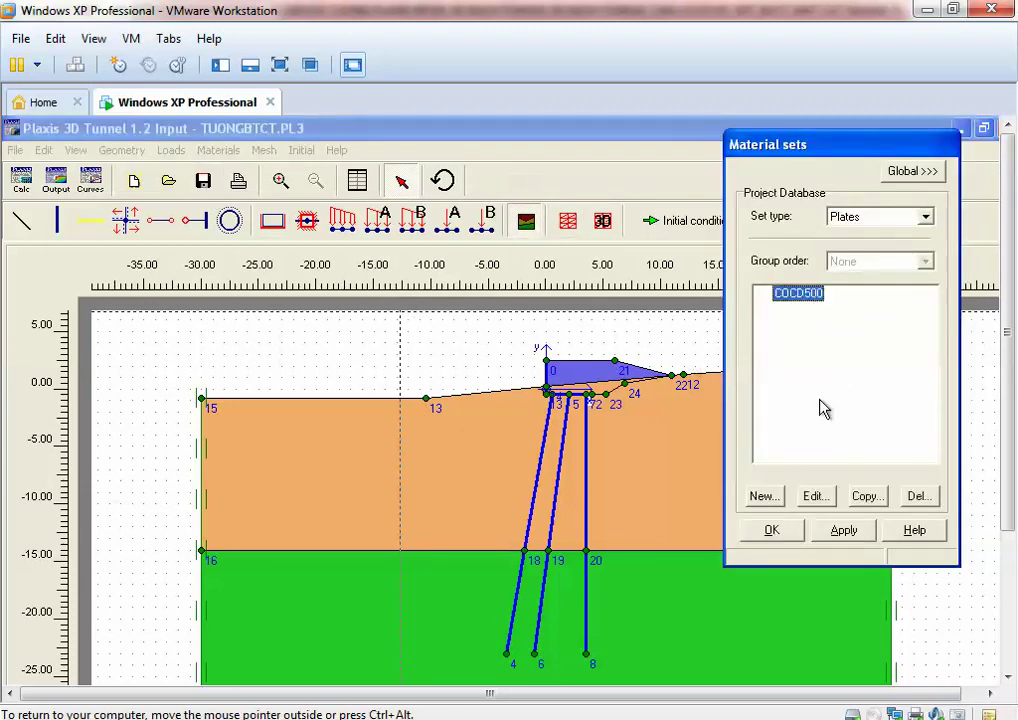
pyautogui.click(864, 498)
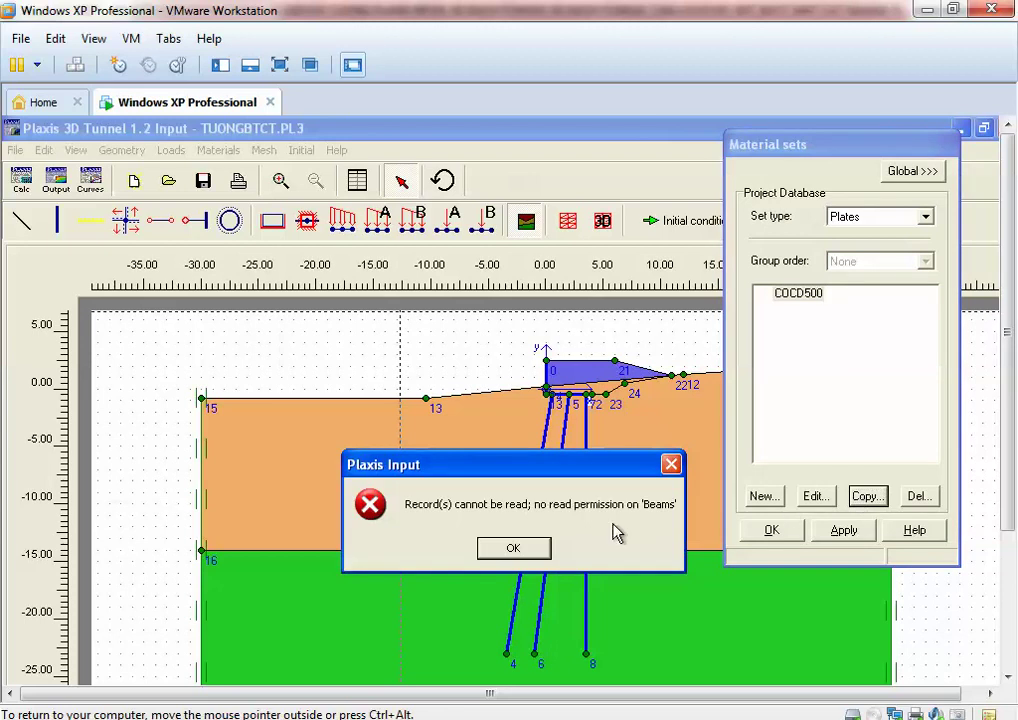
pyautogui.click(514, 548)
pyautogui.click(822, 386)
pyautogui.click(818, 298)
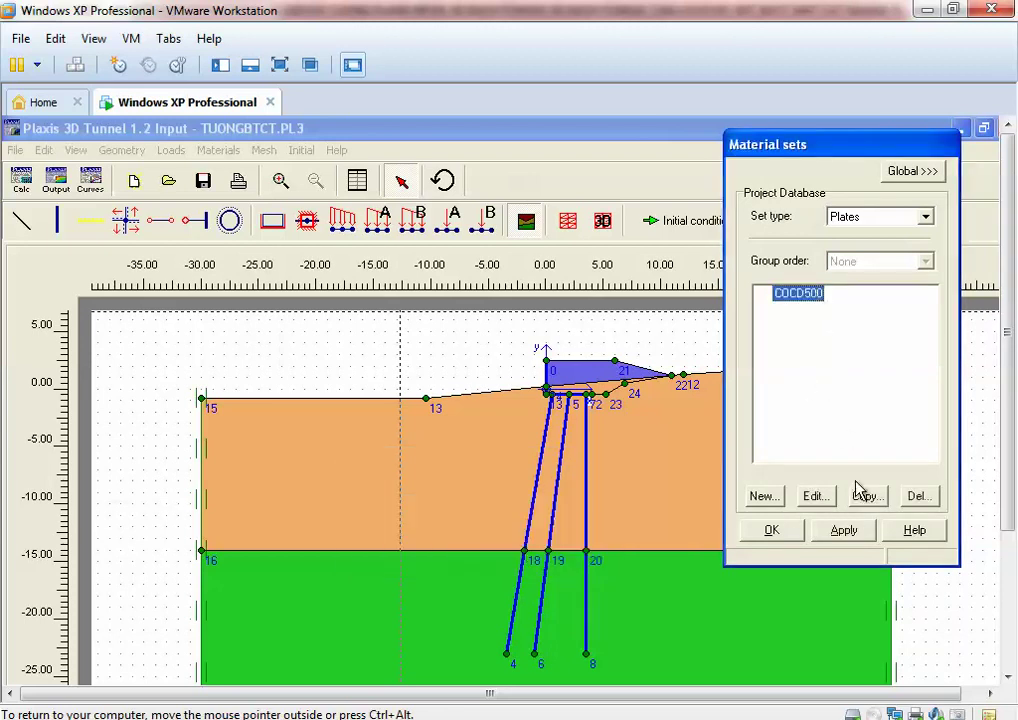
pyautogui.click(866, 497)
pyautogui.click(514, 547)
pyautogui.click(802, 460)
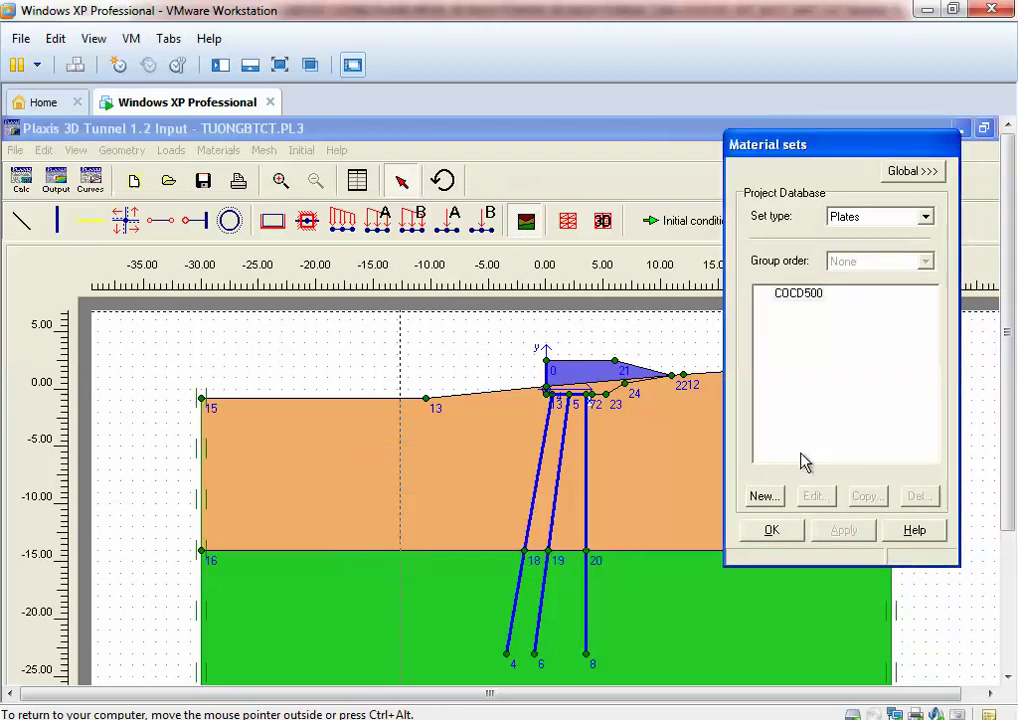
# Step: Create a new plate set named TUONGCHAN and set its EA to 3140 kN/m
pyautogui.click(761, 500)
pyautogui.write('TUONGCHAN')
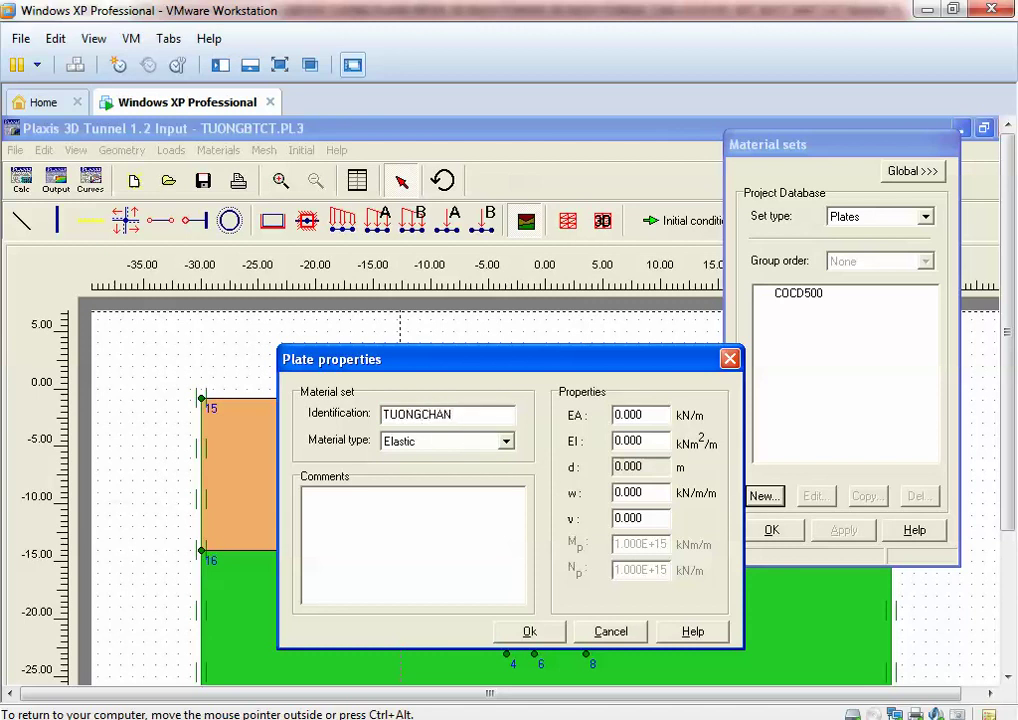
pyautogui.doubleClick(659, 418)
pyautogui.write('3140')
pyautogui.press('Tab')
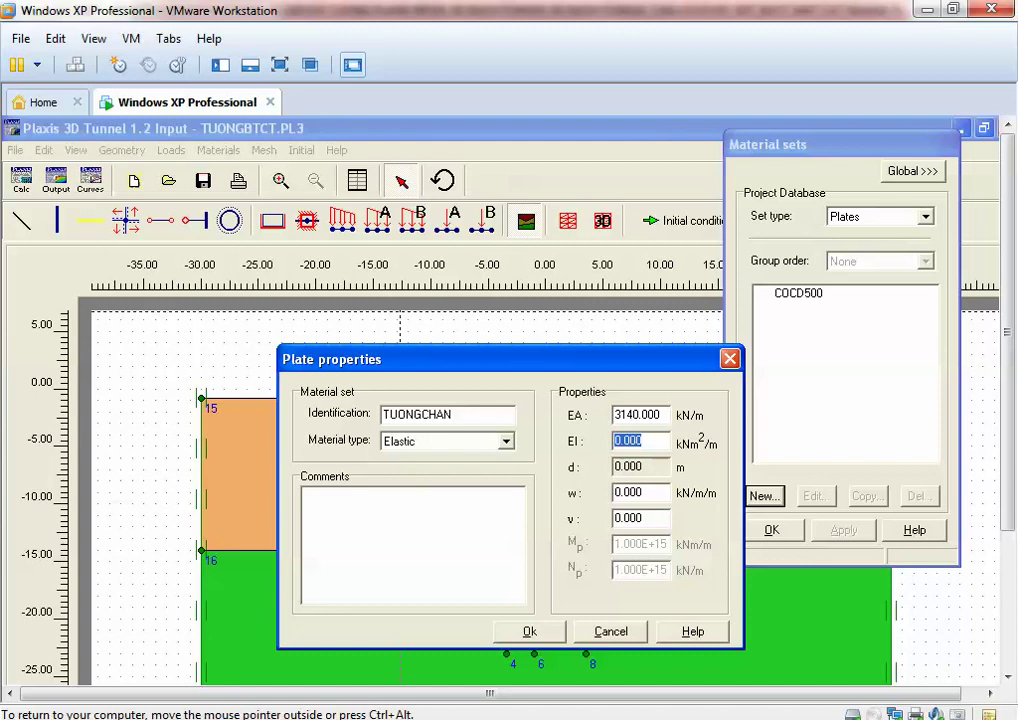
# Step: Set the bending stiffness EI of the TUONGCHAN plate to 75.2 kNm²/m
pyautogui.write('57')
pyautogui.press('BackSpace')
pyautogui.press('BackSpace')
pyautogui.write('75')
pyautogui.click(651, 495)
pyautogui.click(655, 442)
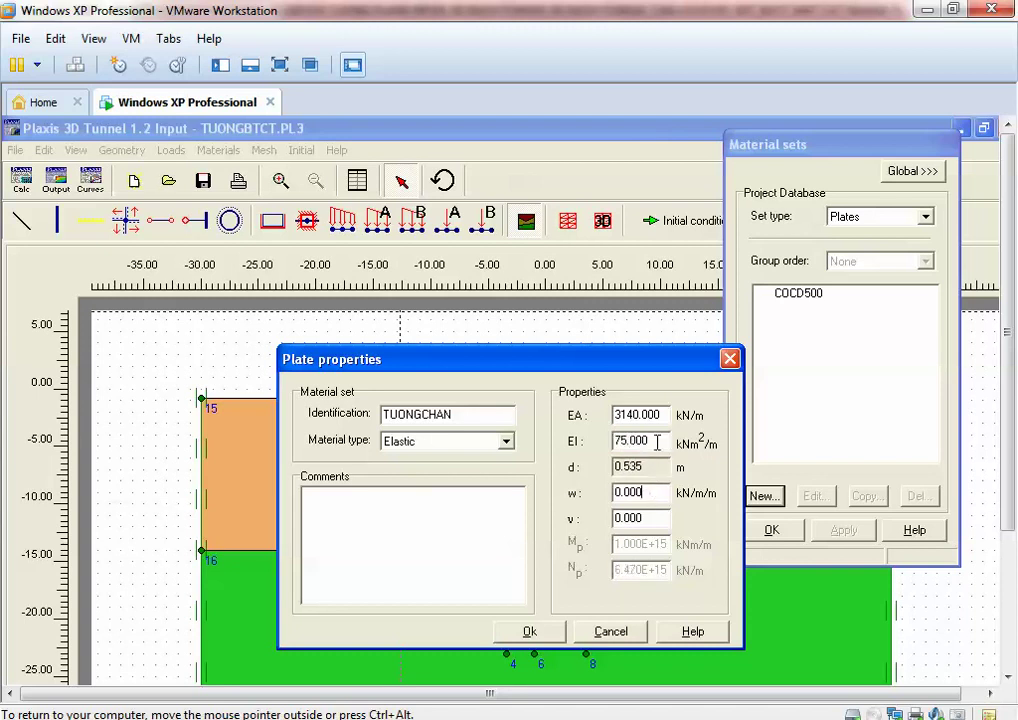
pyautogui.press('BackSpace')
pyautogui.press('BackSpace')
pyautogui.press('BackSpace')
pyautogui.write('2')
pyautogui.click(655, 495)
# Step: Set the TUONGCHAN plate's Poisson's ratio to 0.2 and its weight to 10 kN/m/m, and confirm the plate properties
pyautogui.doubleClick(652, 518)
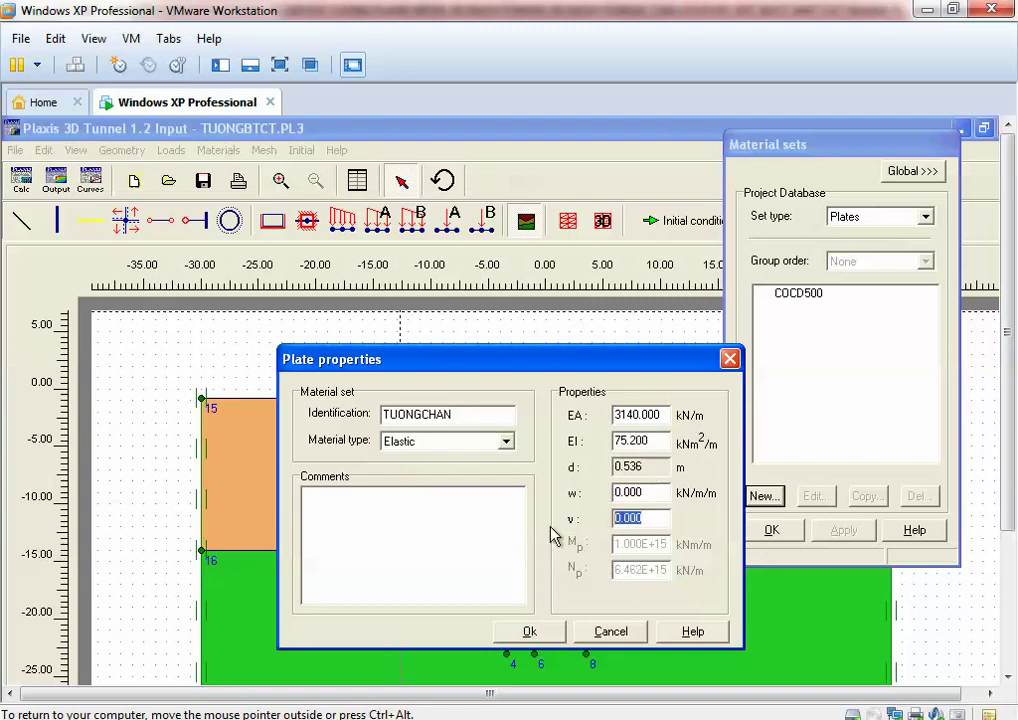
pyautogui.write('0.2')
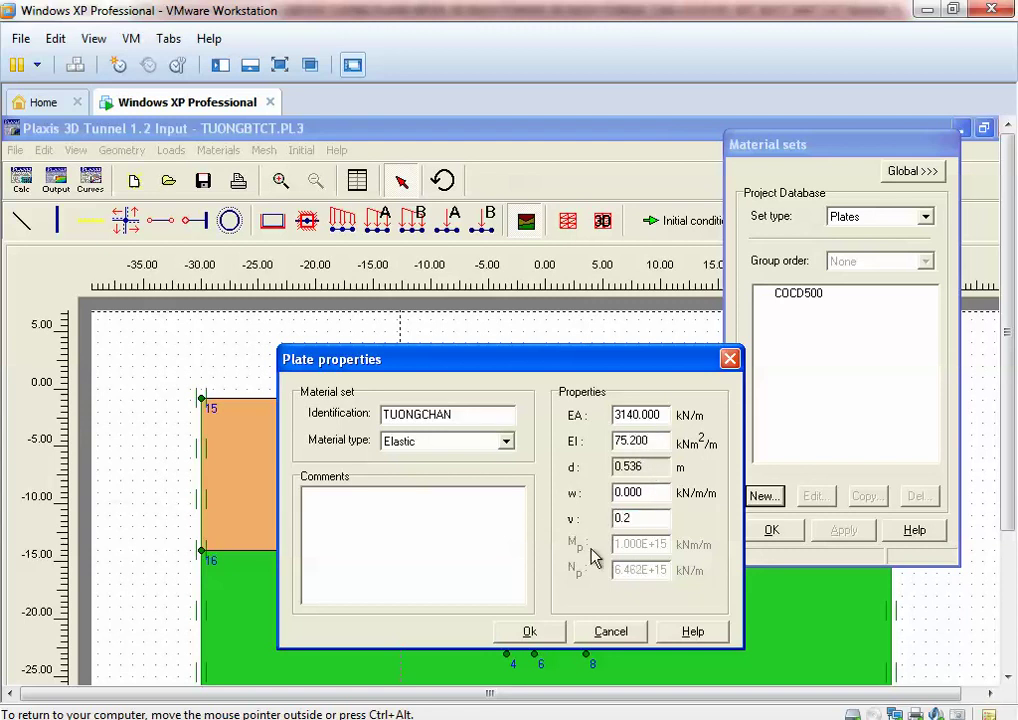
pyautogui.click(654, 493)
pyautogui.moveTo(654, 493); pyautogui.dragTo(577, 503)
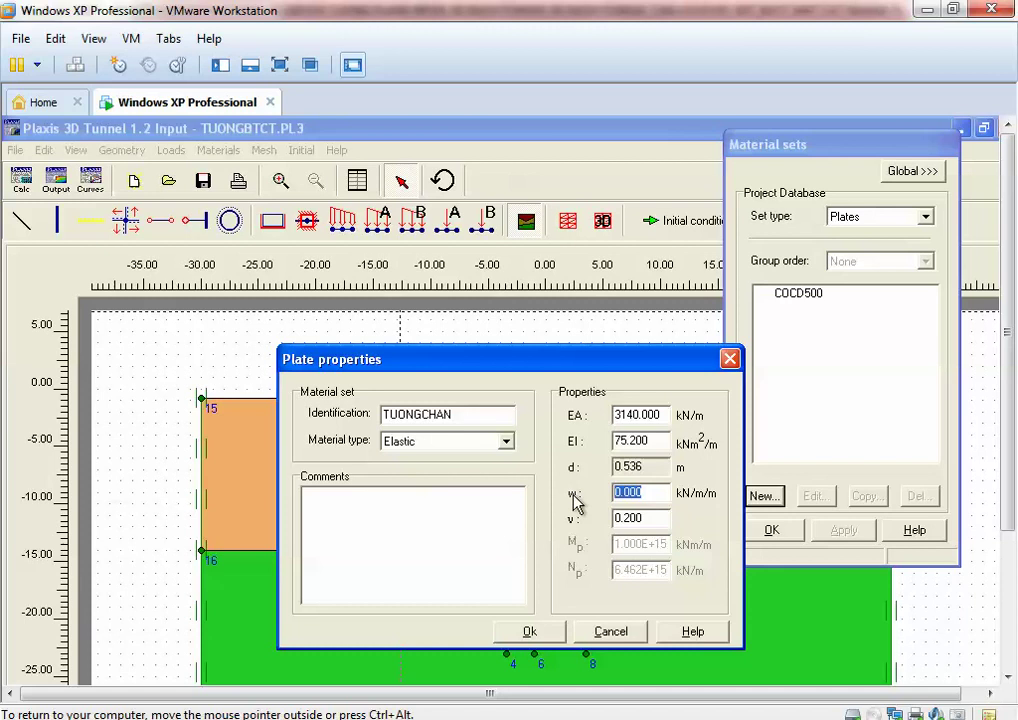
pyautogui.write('10')
pyautogui.click(657, 516)
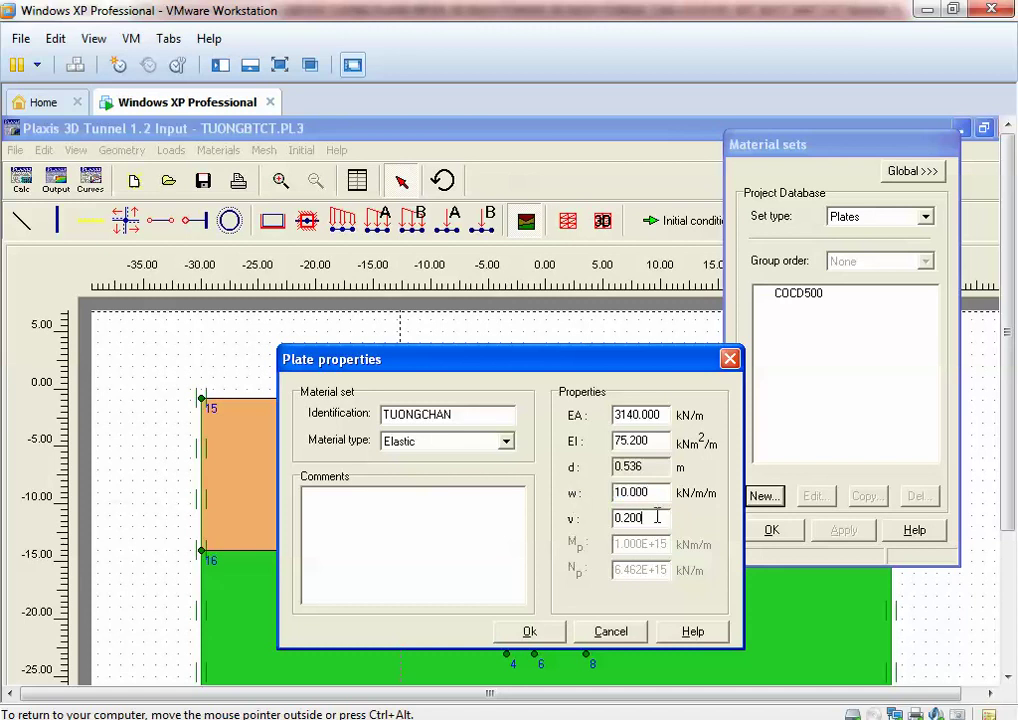
pyautogui.click(546, 636)
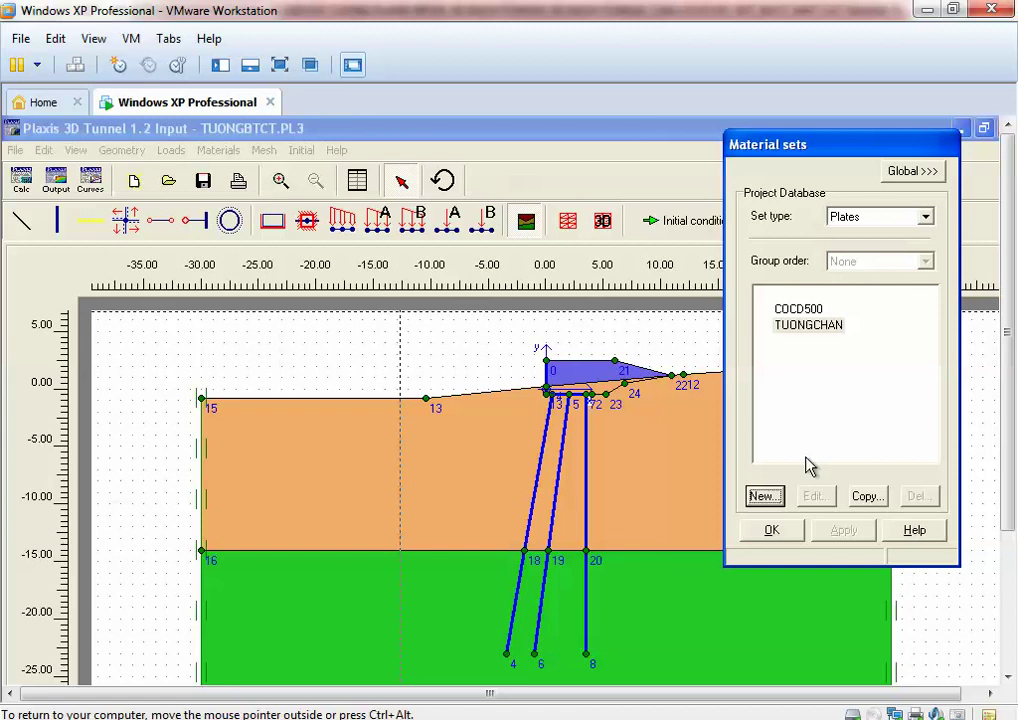
# Step: Try to delete the blank entry from the list of plate sets
pyautogui.click(812, 300)
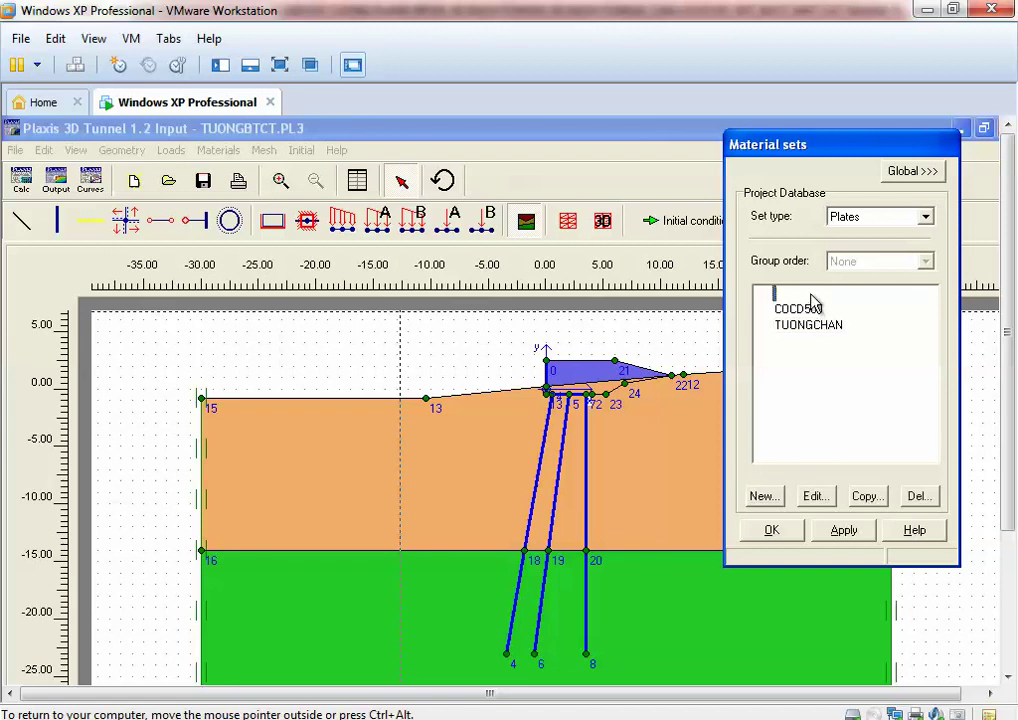
pyautogui.click(919, 496)
pyautogui.click(474, 549)
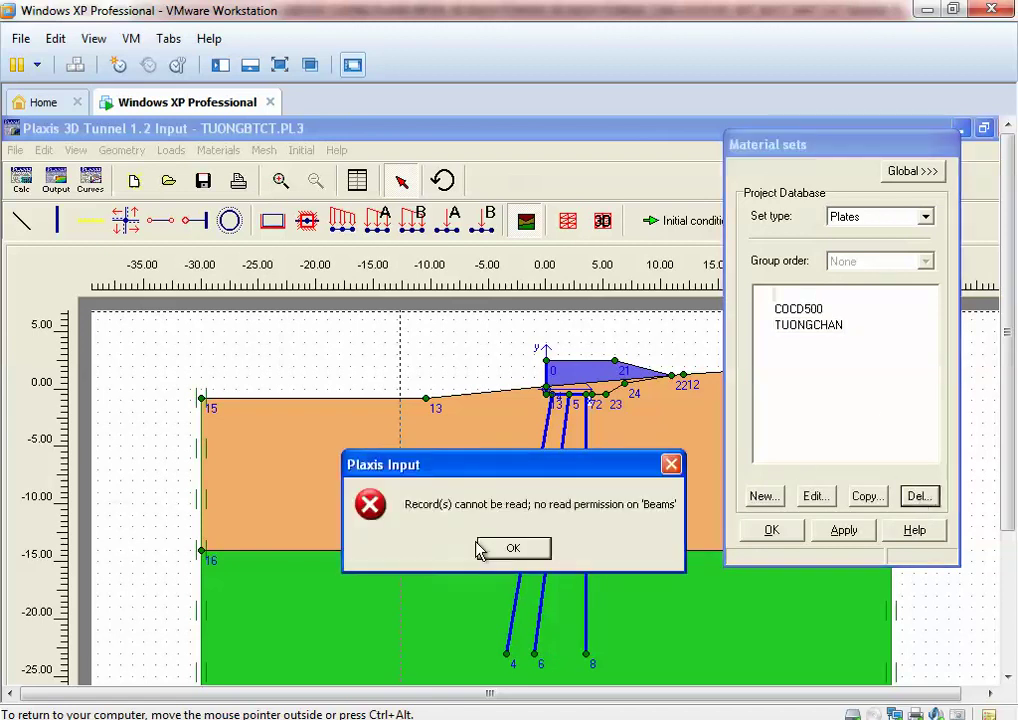
pyautogui.click(513, 548)
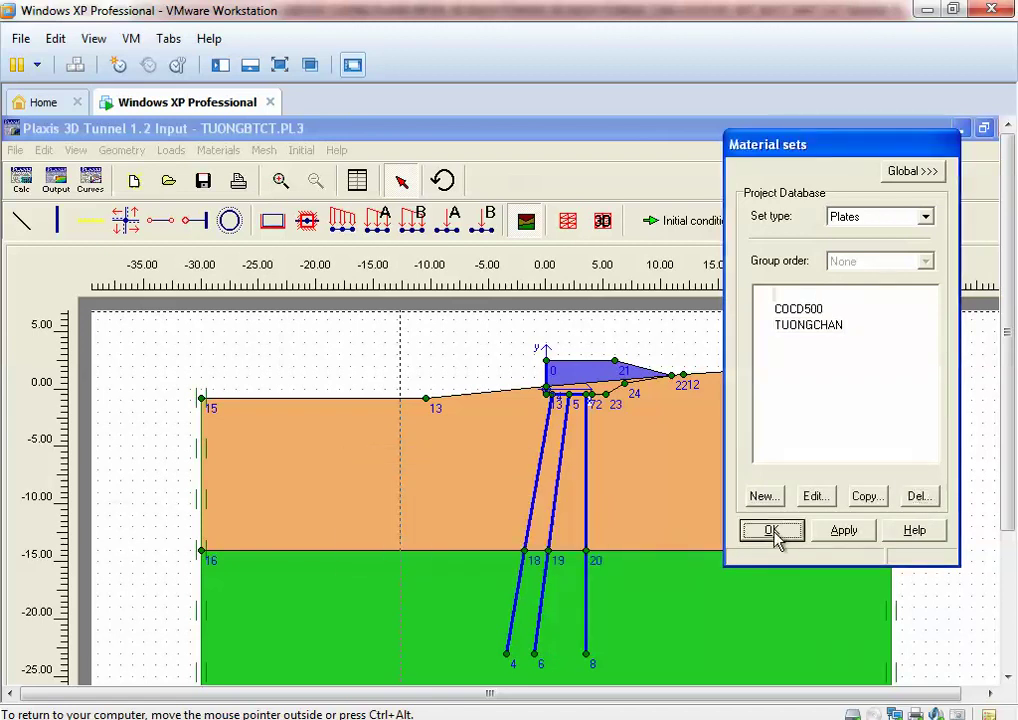
# Step: Close the material sets in Plaxis 3D Tunnel, and switch to Plaxis 8.5 to close its material sets too
pyautogui.click(772, 531)
pyautogui.click(773, 530)
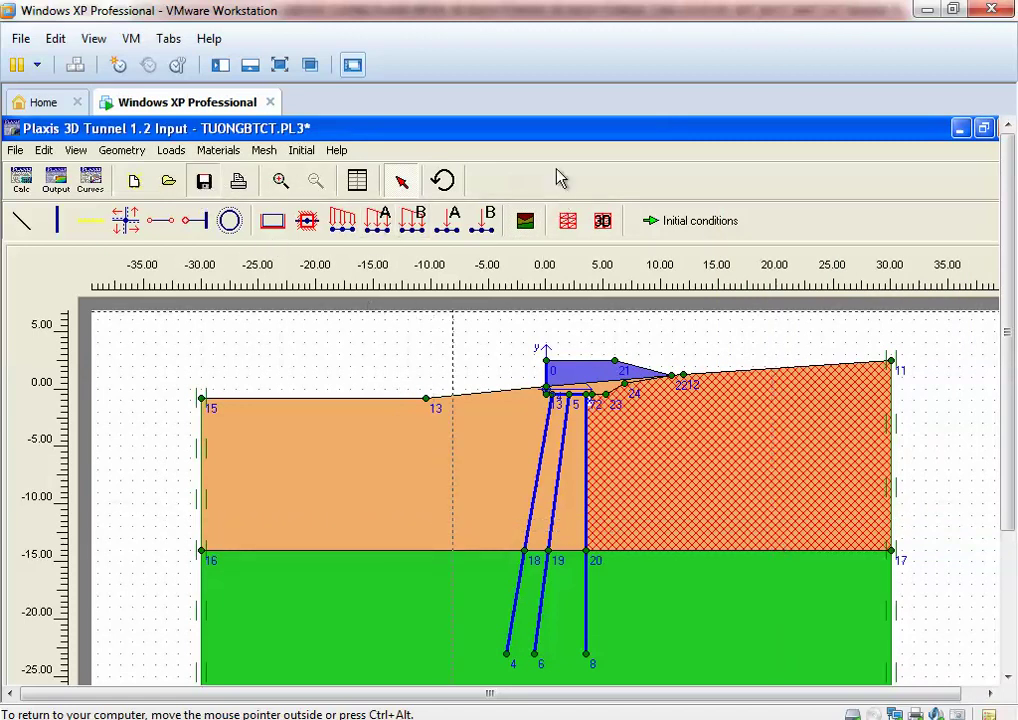
pyautogui.click(526, 223)
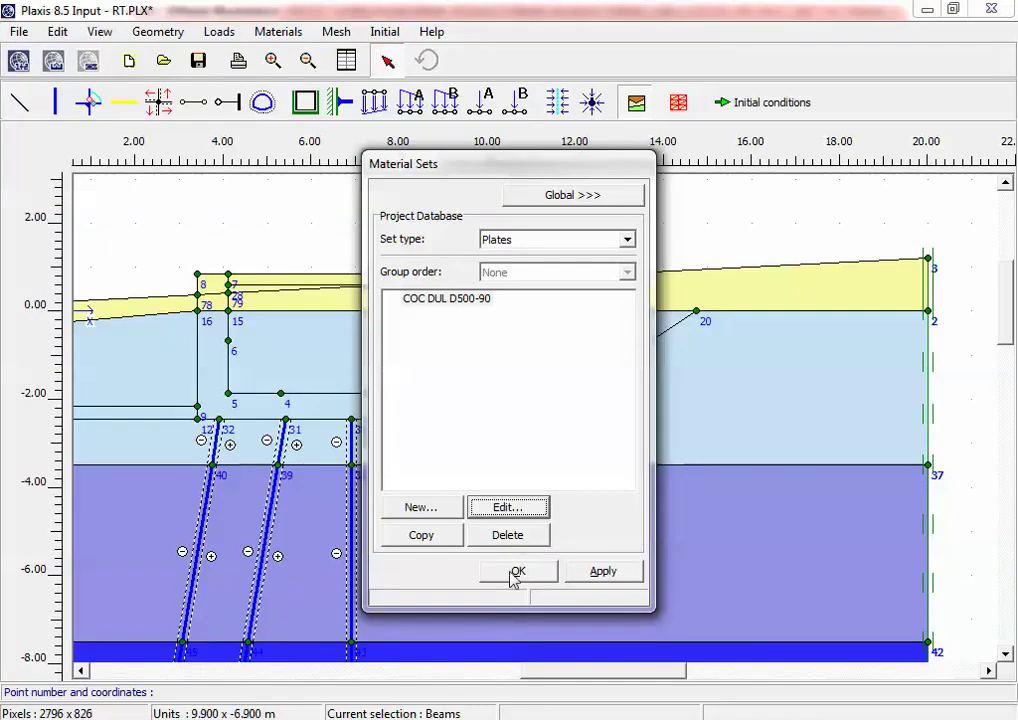
pyautogui.click(515, 572)
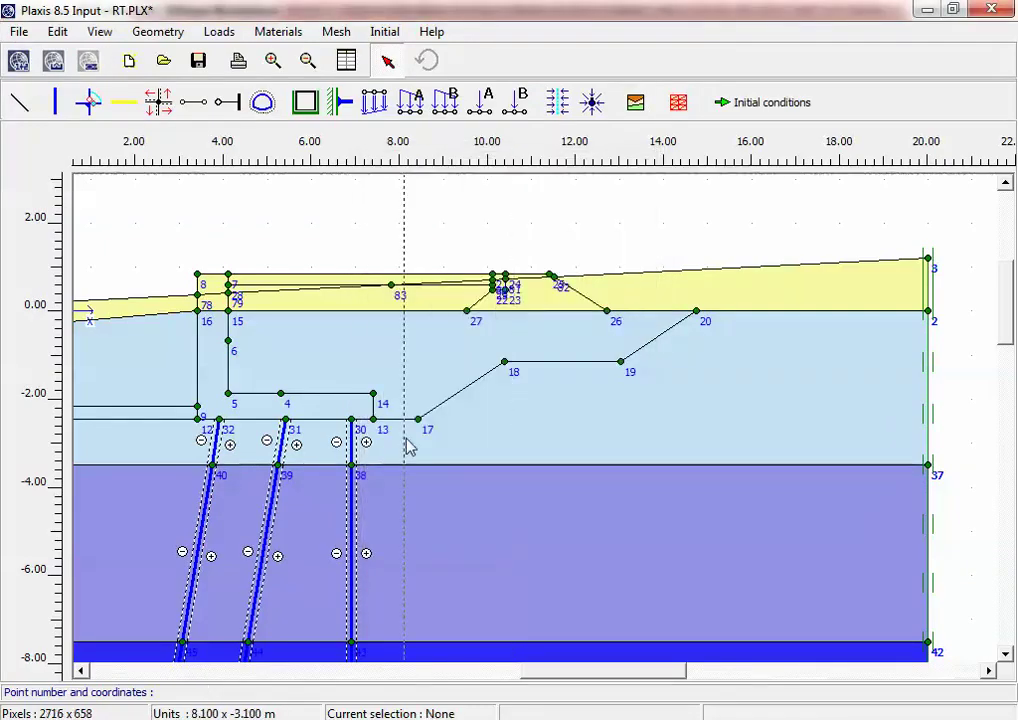
# Step: Switch to the PowerPoint presentation HINH ANH THUC TE.pptx and start its slide show to view the photo of the retaining wall
pyautogui.click(636, 654)
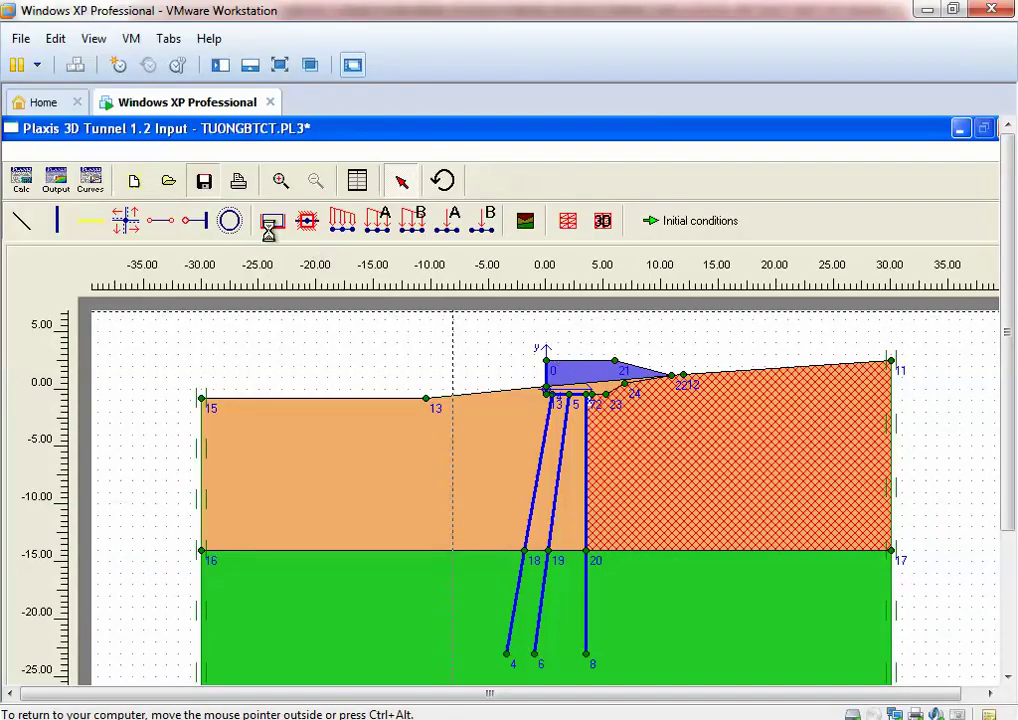
pyautogui.click(797, 719)
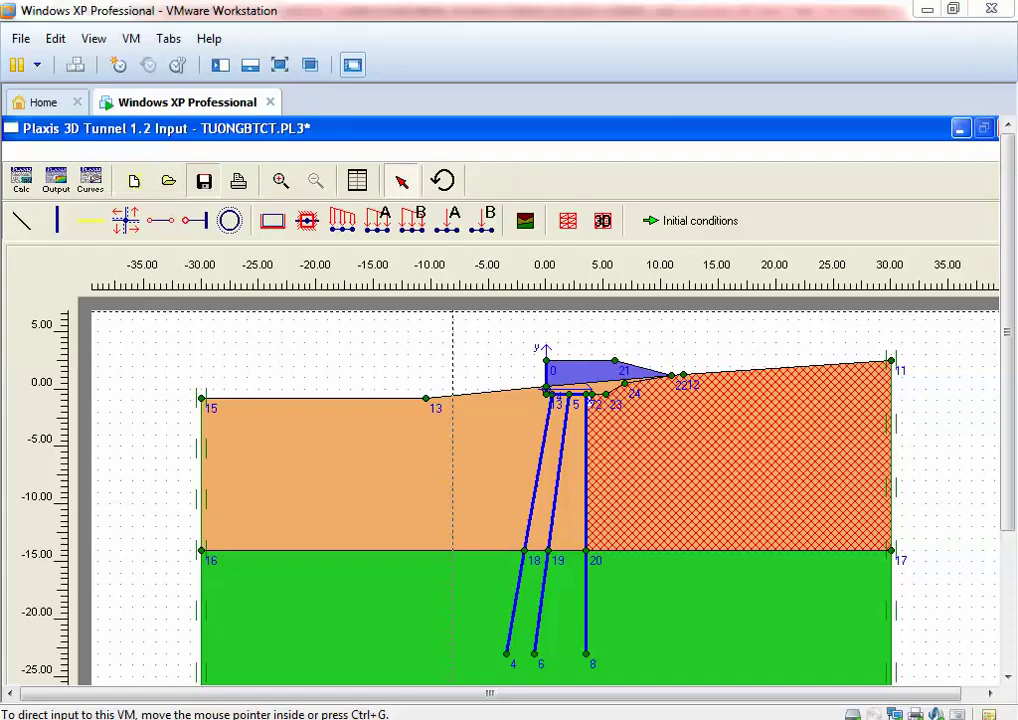
pyautogui.click(827, 642)
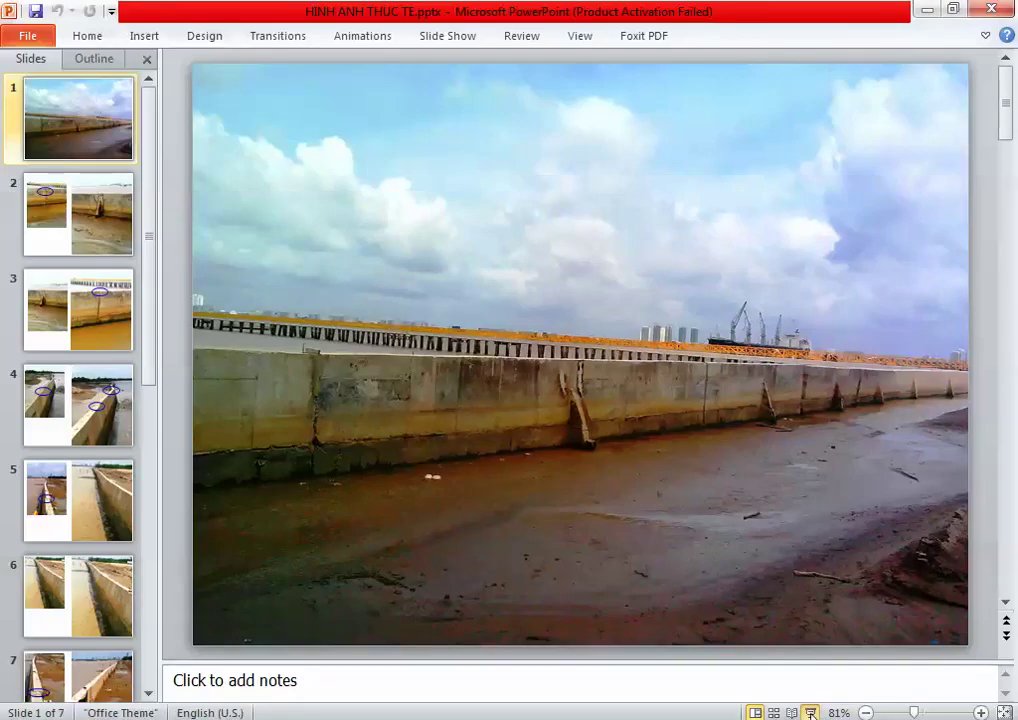
pyautogui.press('F5')
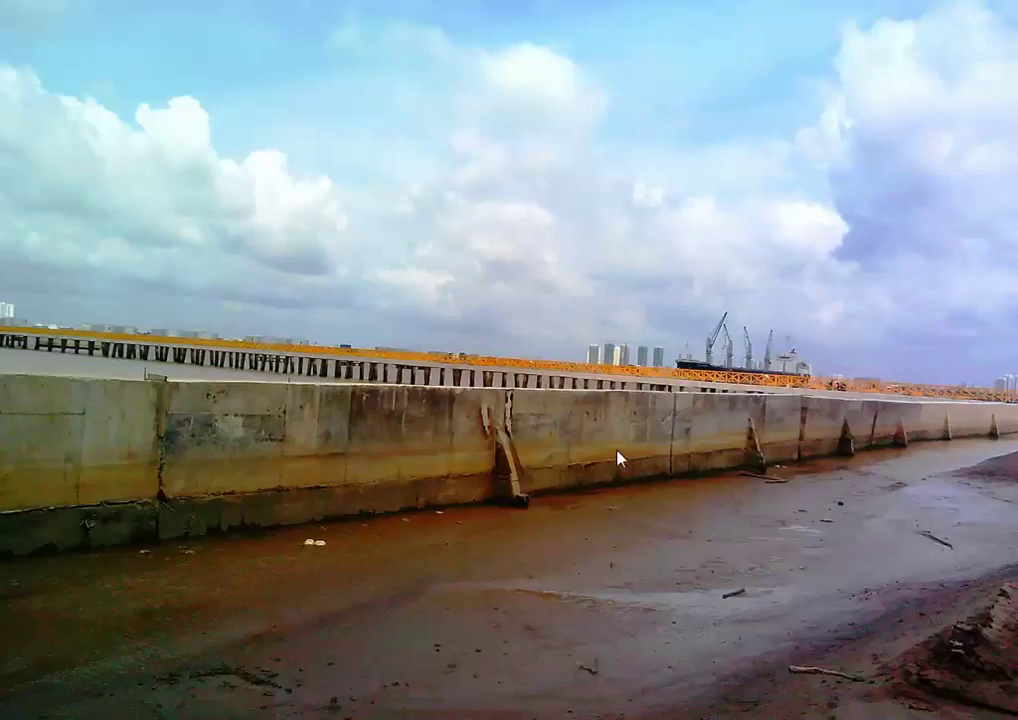